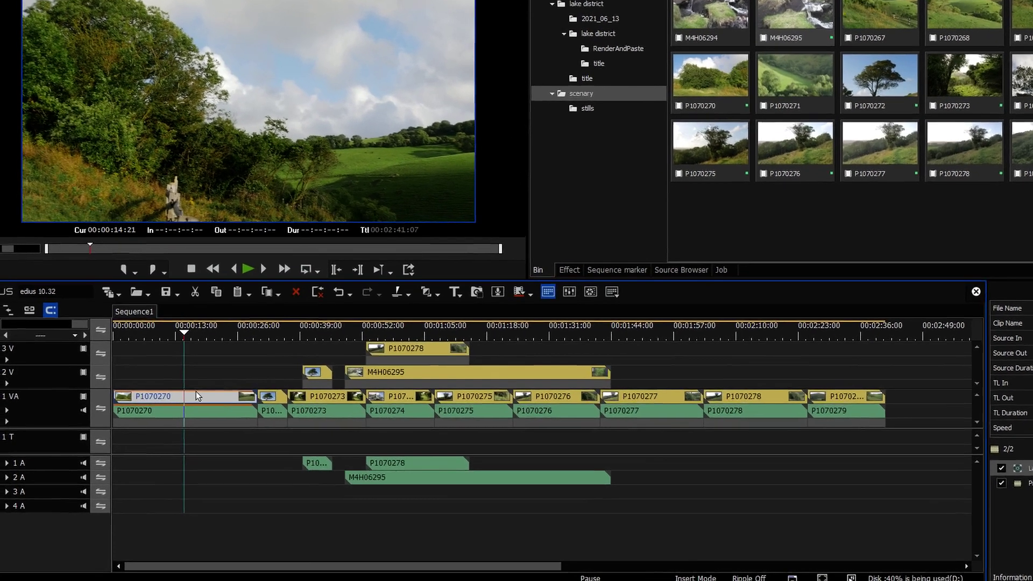
# Step: Paste the copied attributes onto clip P1070273, then undo that paste
pyautogui.click(196, 388)
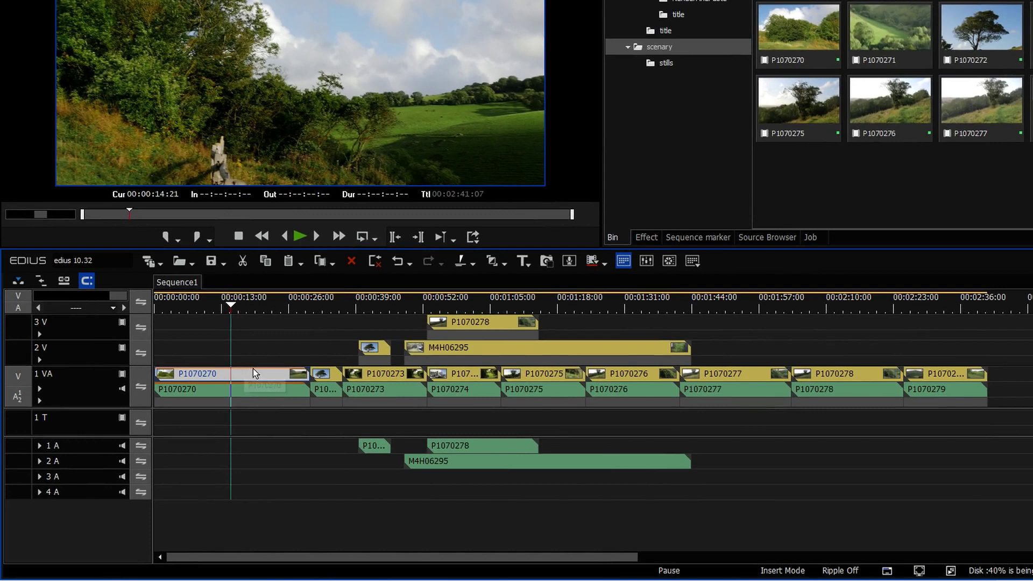
pyautogui.rightClick(387, 374)
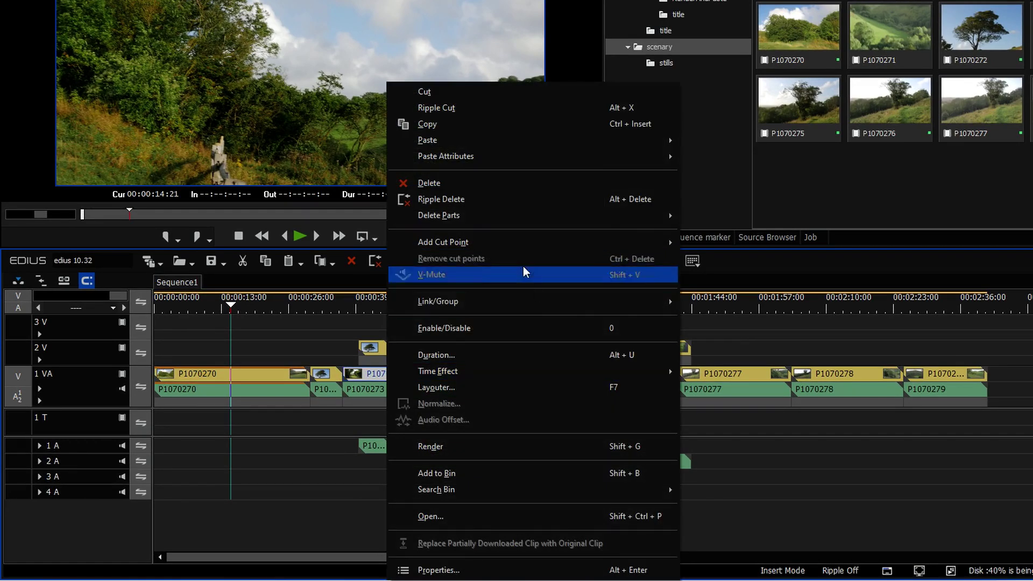
pyautogui.moveTo(467, 157)
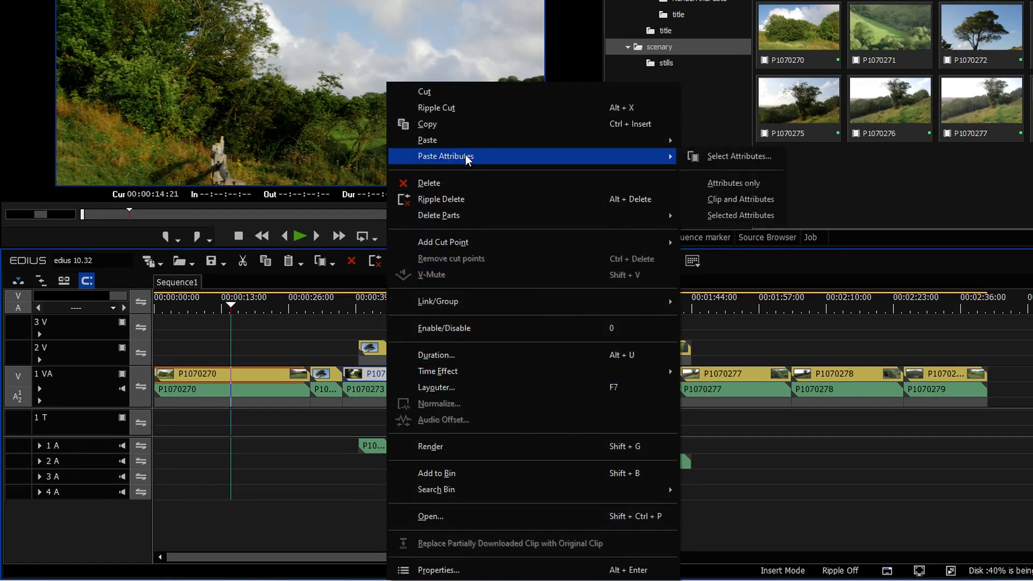
pyautogui.click(723, 162)
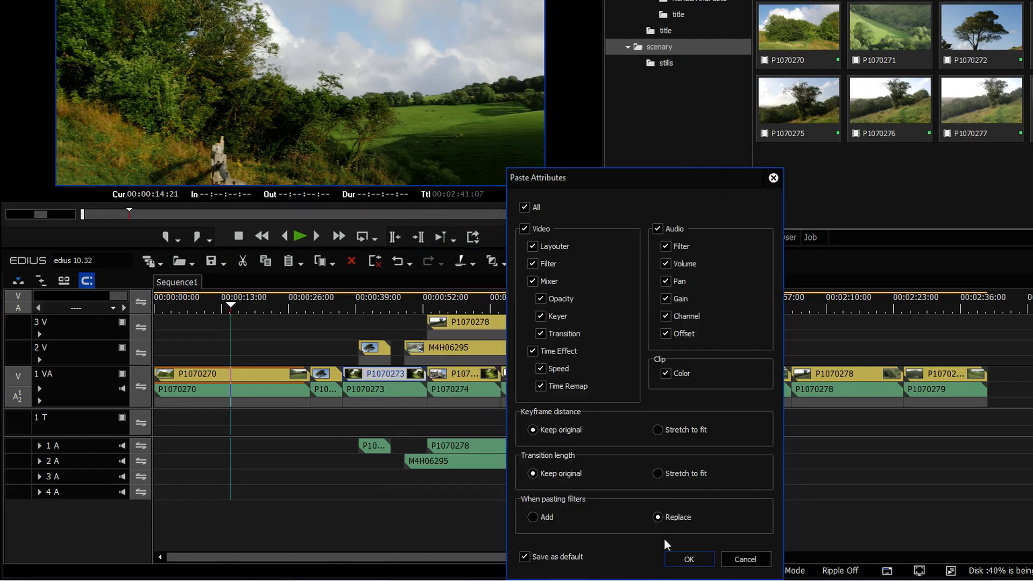
pyautogui.click(690, 559)
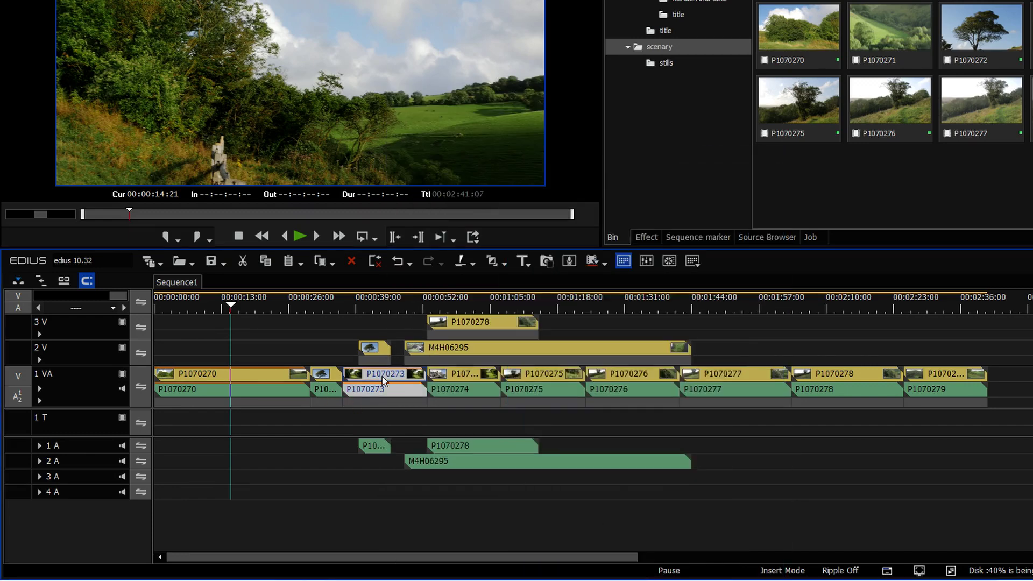
pyautogui.hotkey('ctrl', 'z')
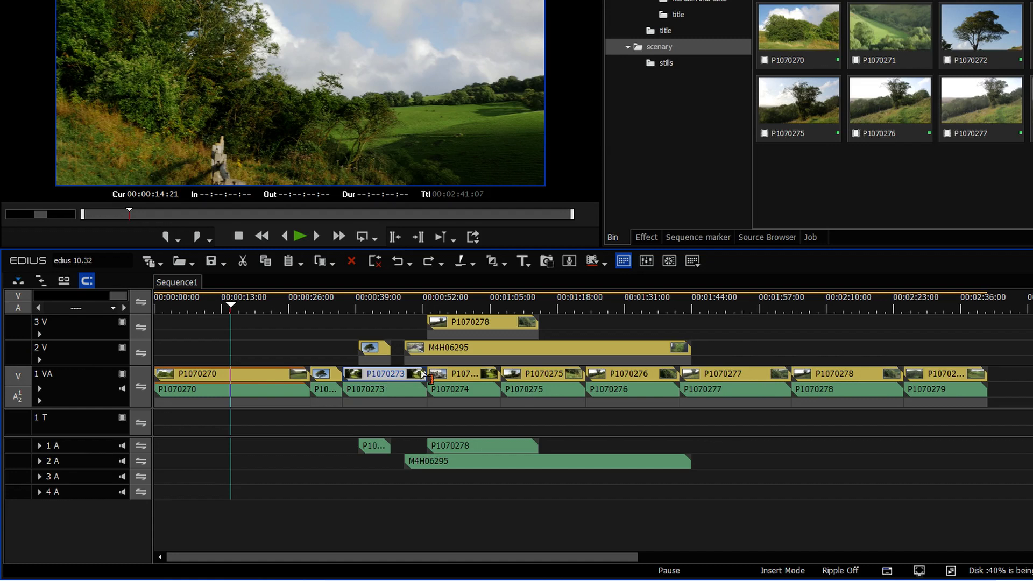
# Step: With linked selection on, paste the attributes onto clips P1070274 through P1070279 in one batch
pyautogui.click(64, 280)
pyautogui.click(207, 375)
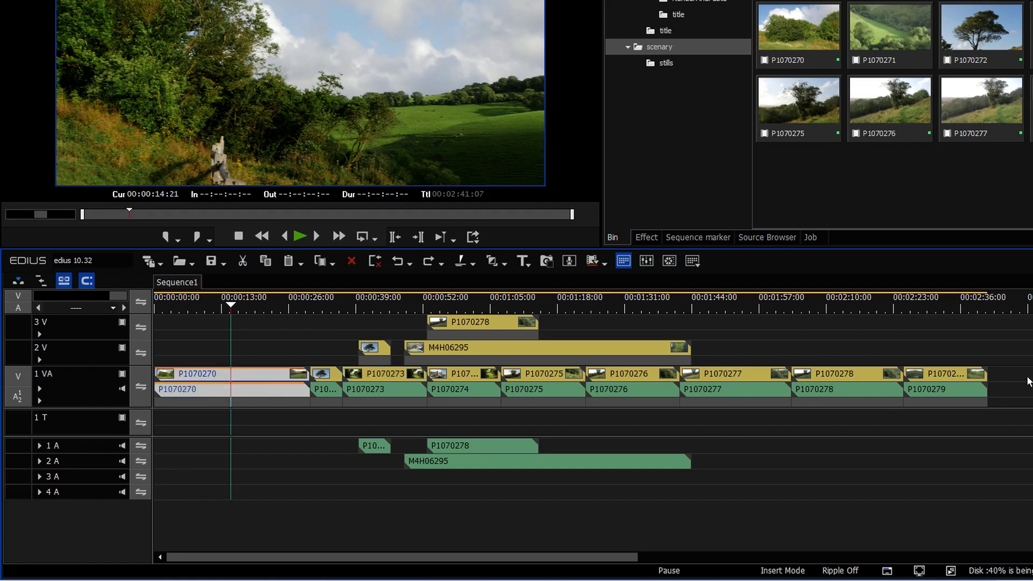
pyautogui.moveTo(1029, 382); pyautogui.dragTo(468, 376)
pyautogui.rightClick(468, 374)
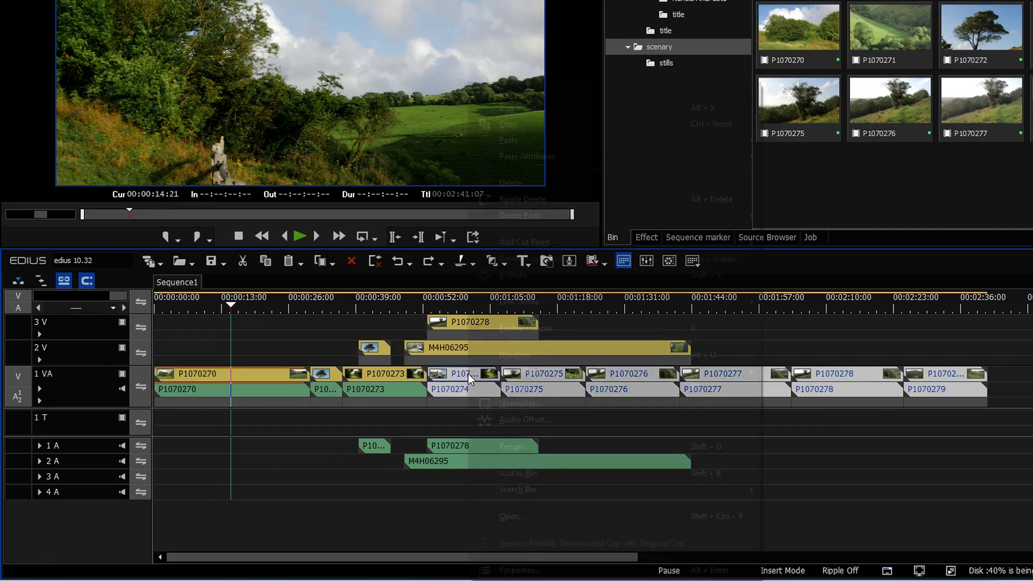
pyautogui.moveTo(560, 159)
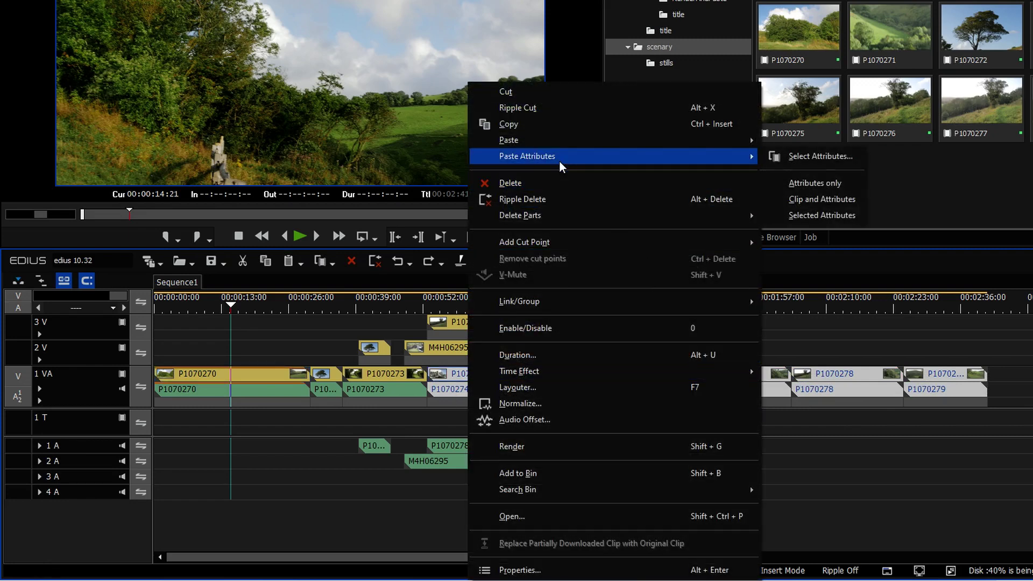
pyautogui.click(814, 157)
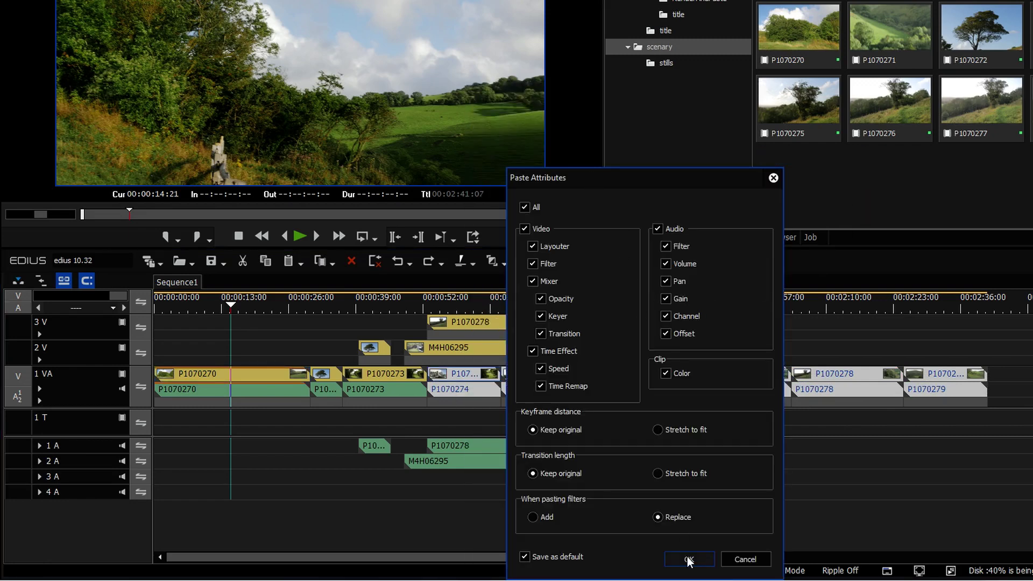
pyautogui.click(689, 560)
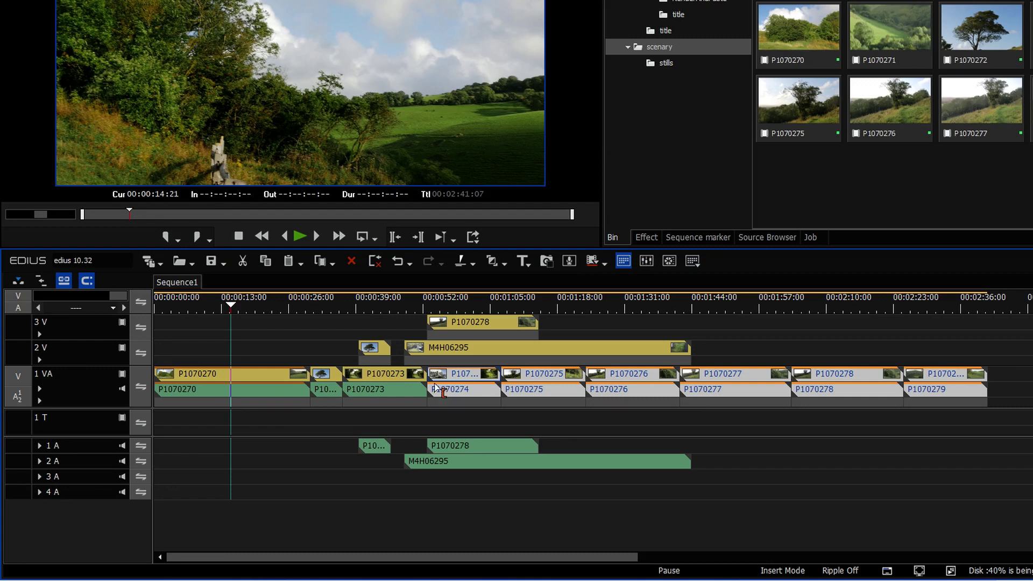
pyautogui.click(258, 373)
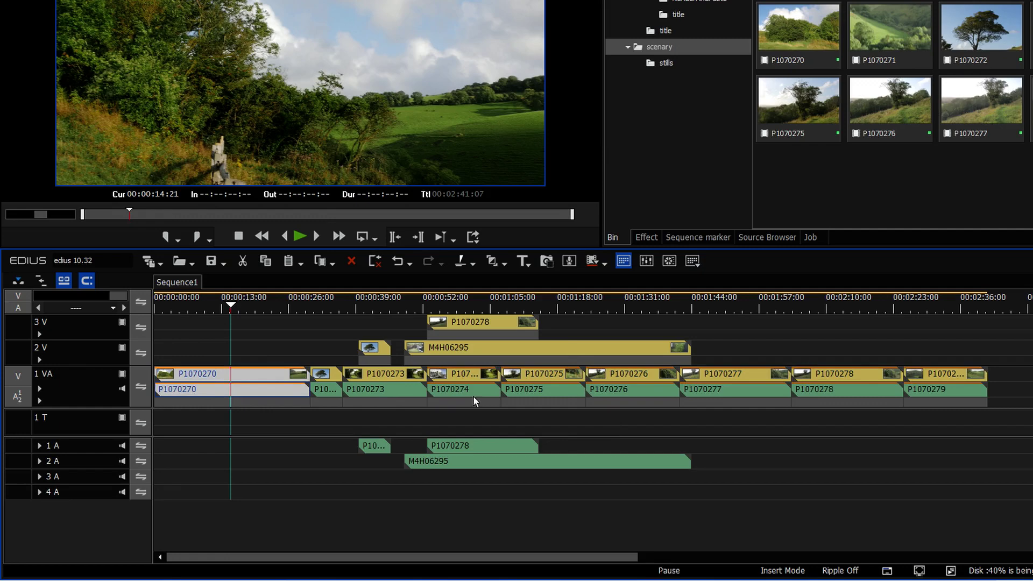
pyautogui.click(569, 305)
pyautogui.click(603, 305)
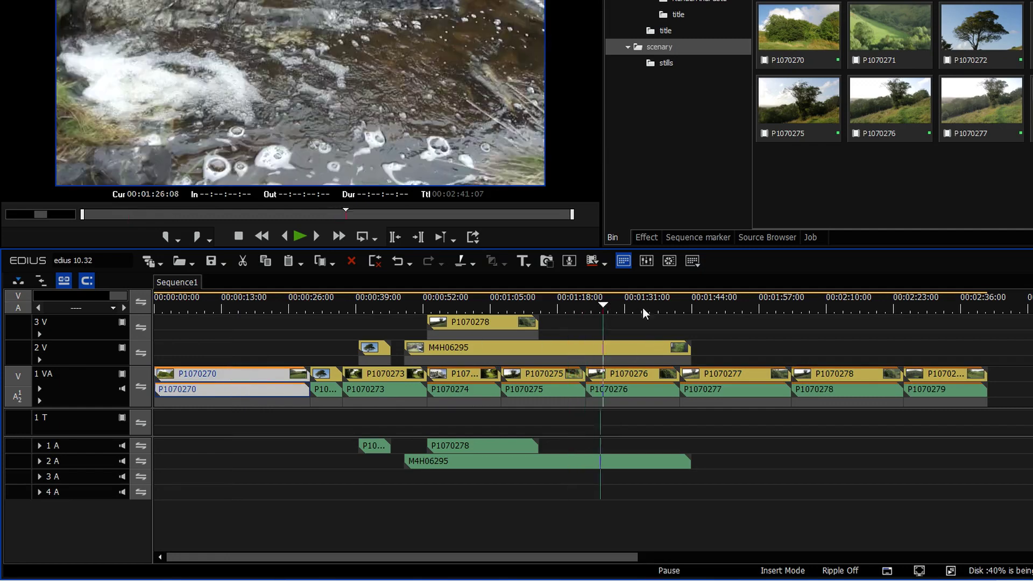
pyautogui.moveTo(643, 307); pyautogui.dragTo(817, 328)
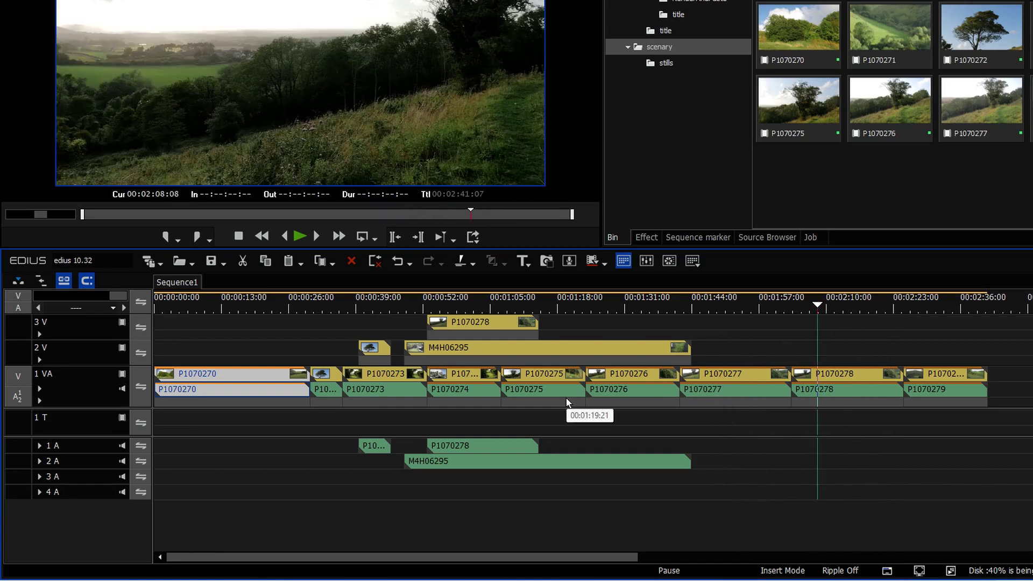
pyautogui.click(228, 305)
pyautogui.moveTo(228, 305); pyautogui.dragTo(226, 305)
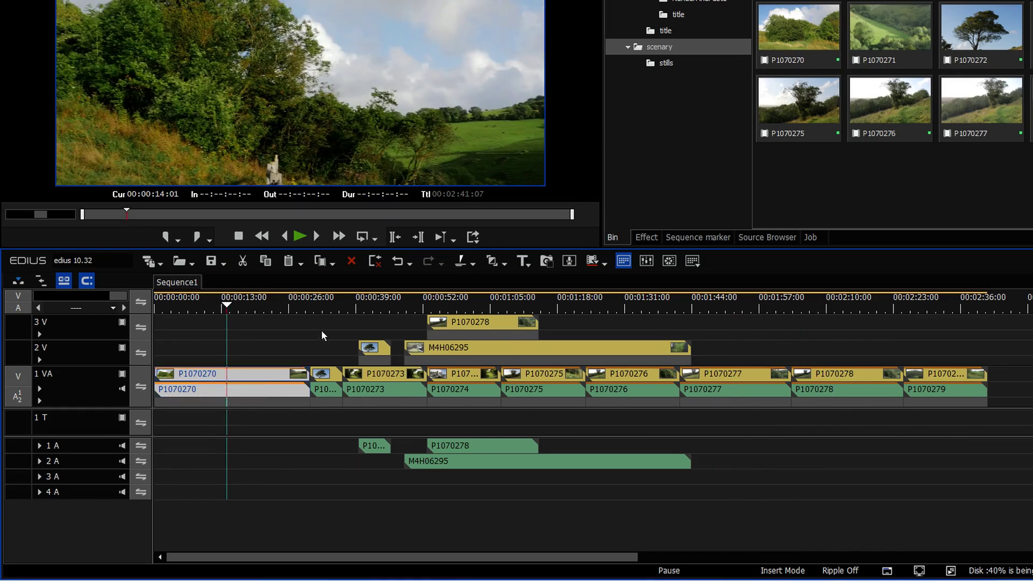
pyautogui.moveTo(322, 334); pyautogui.dragTo(410, 352)
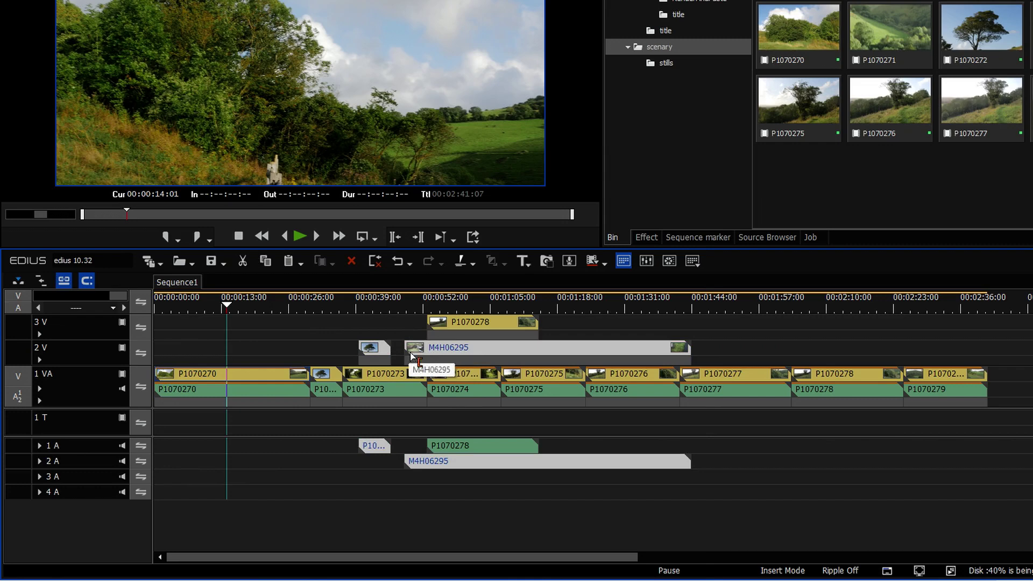
pyautogui.rightClick(410, 354)
pyautogui.moveTo(456, 178)
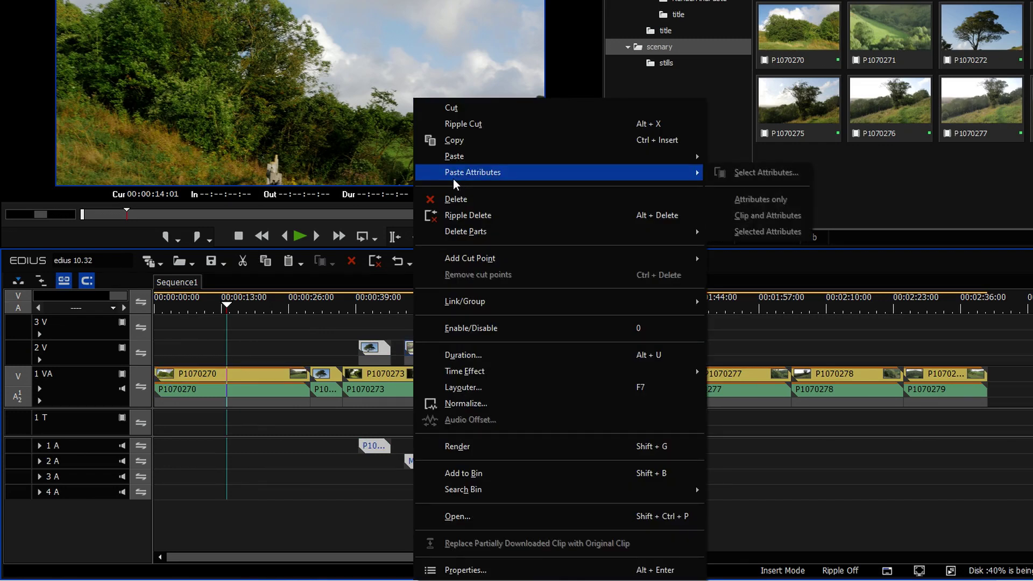
pyautogui.click(260, 373)
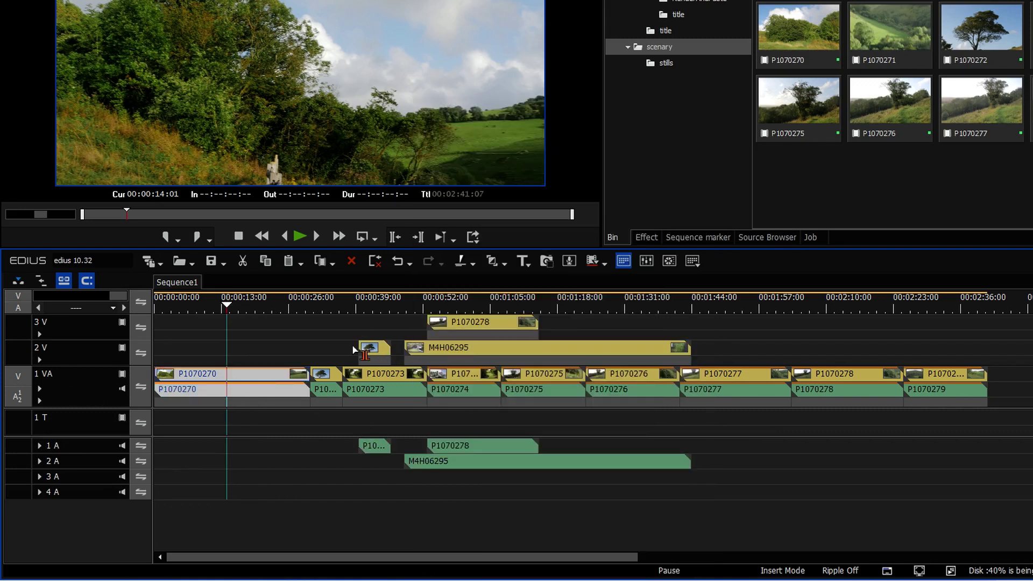
pyautogui.click(376, 349)
pyautogui.rightClick(373, 350)
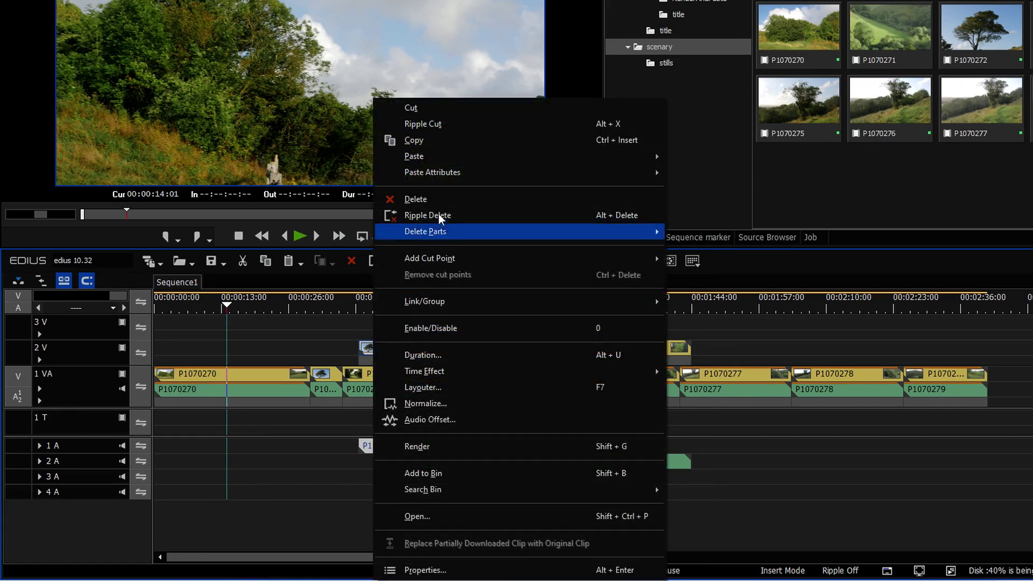
pyautogui.click(337, 286)
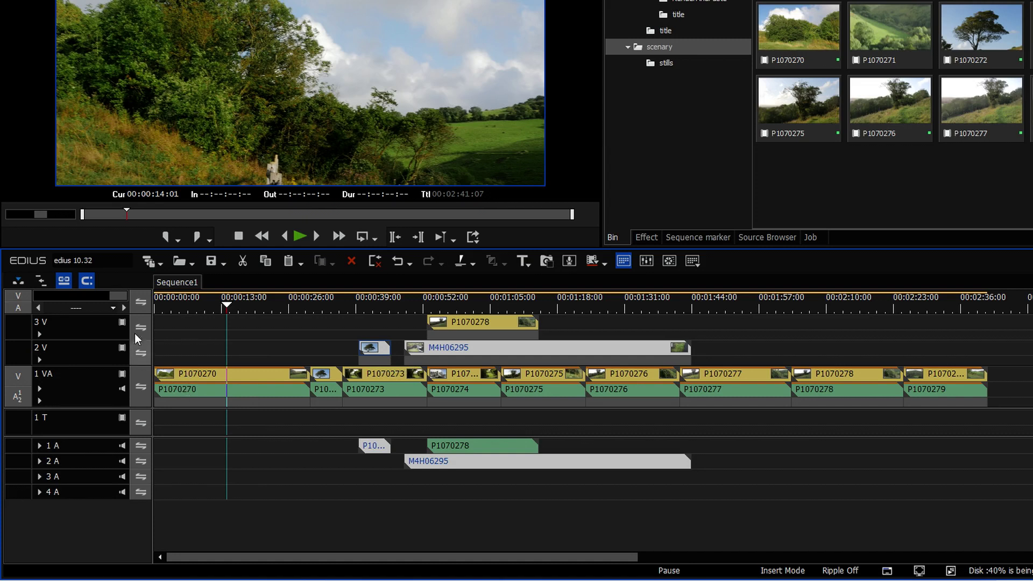
# Step: With linked selection off, paste the copied attributes onto M4H06295 on track 2V; playhead to 00:00:18:18
pyautogui.click(65, 283)
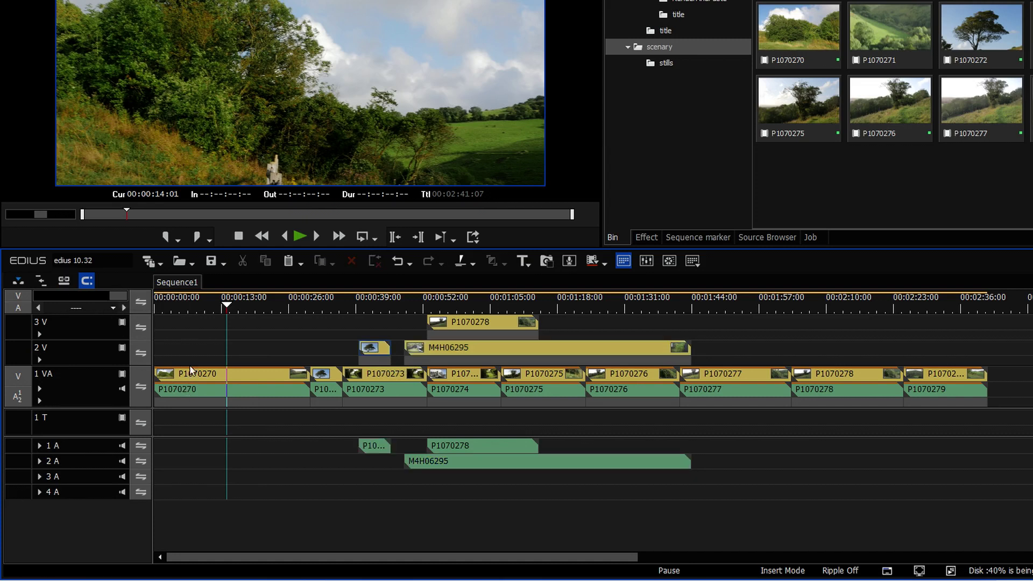
pyautogui.click(232, 374)
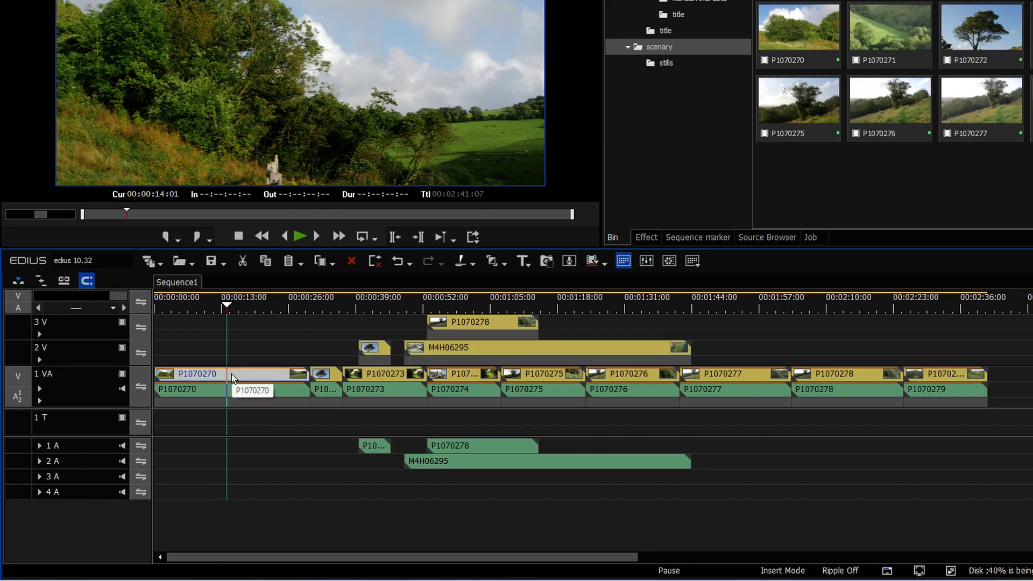
pyautogui.click(452, 348)
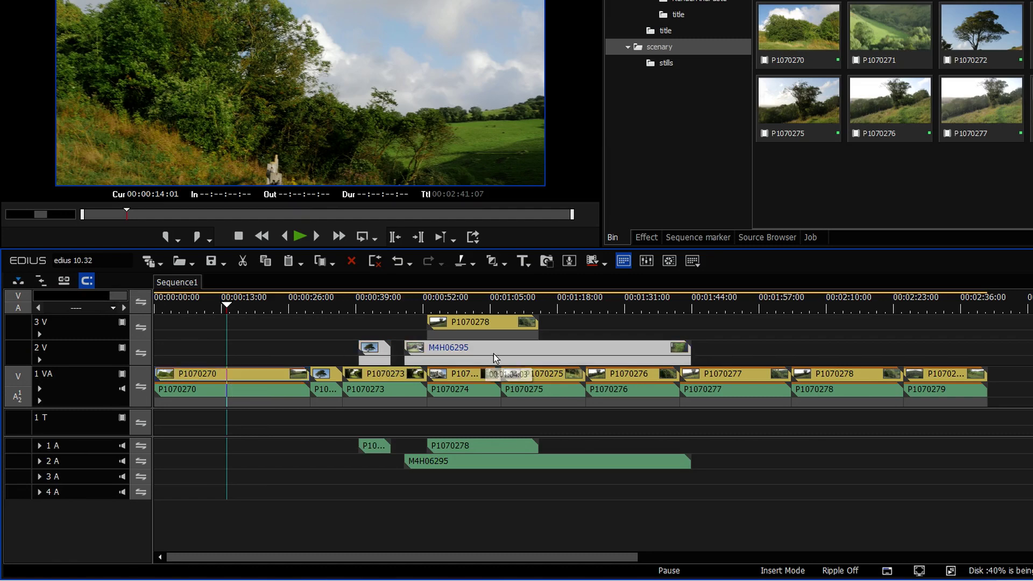
pyautogui.rightClick(499, 351)
pyautogui.moveTo(594, 172)
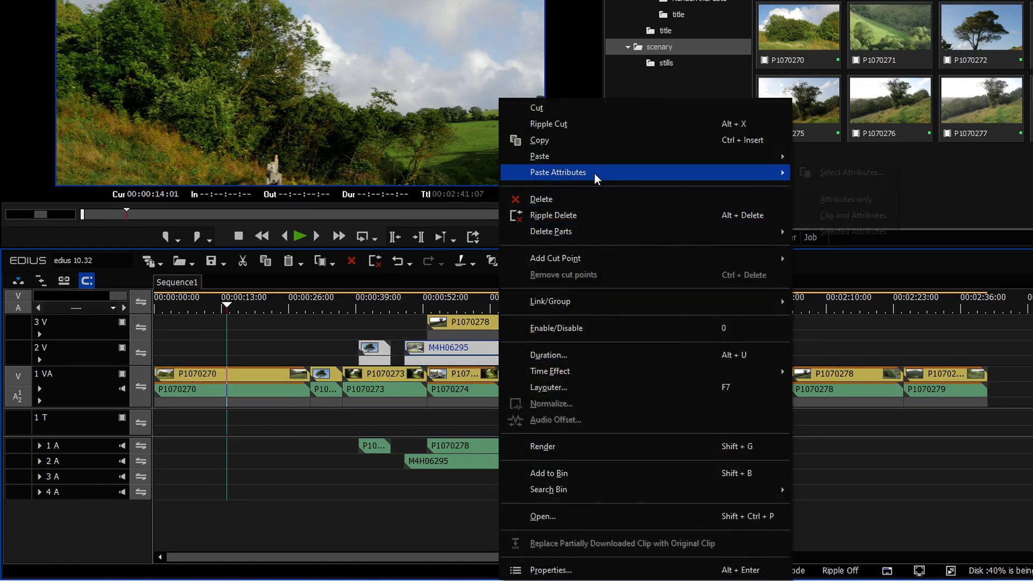
pyautogui.click(828, 172)
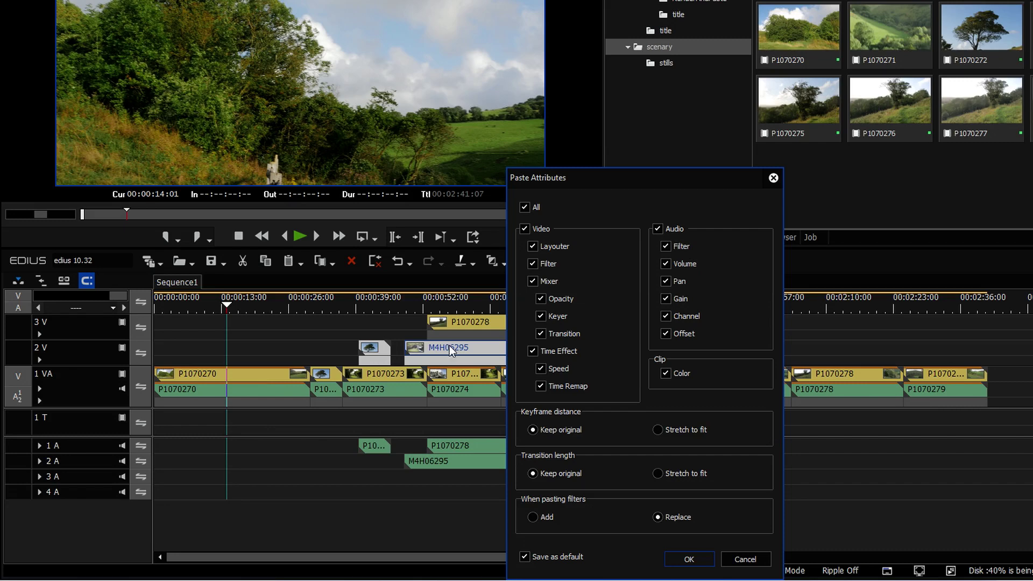
pyautogui.click(673, 560)
pyautogui.click(274, 378)
pyautogui.moveTo(247, 305); pyautogui.dragTo(250, 304)
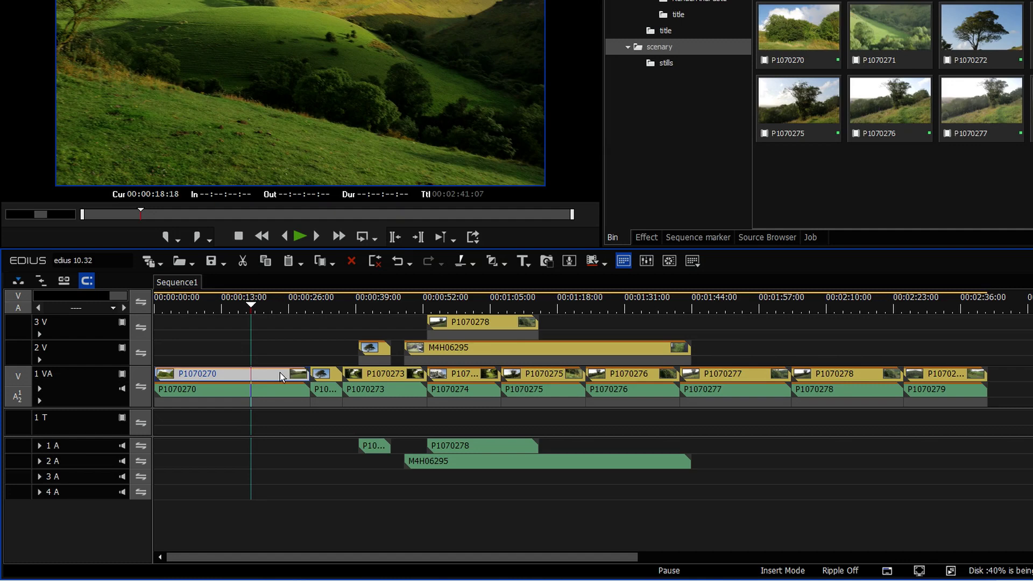
pyautogui.click(451, 305)
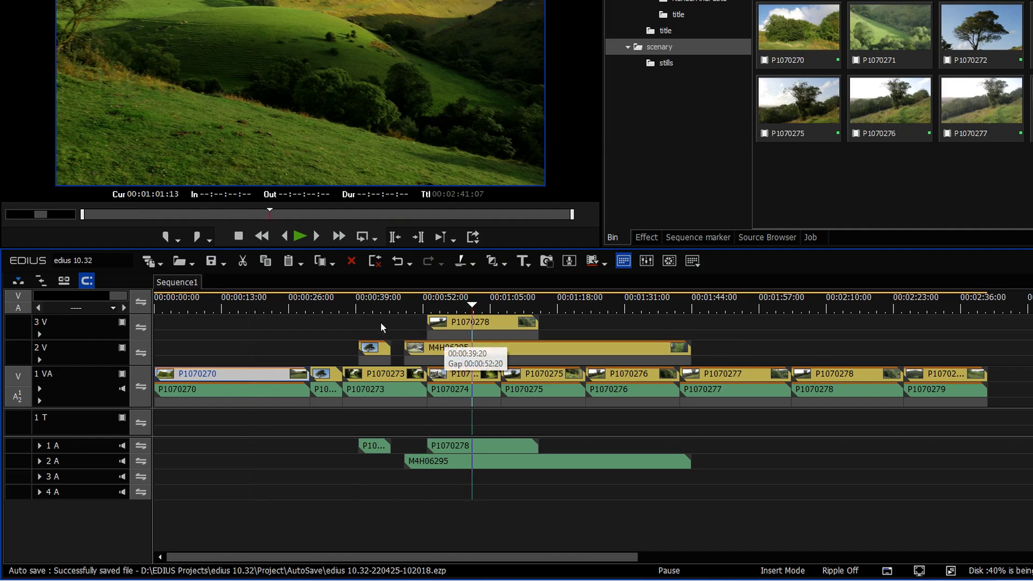
pyautogui.click(472, 348)
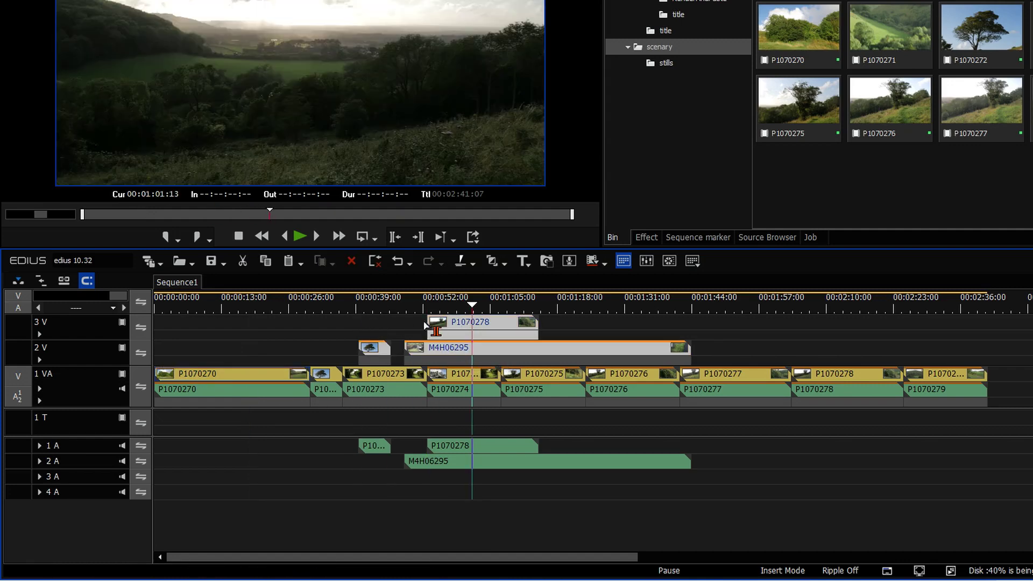
pyautogui.rightClick(482, 350)
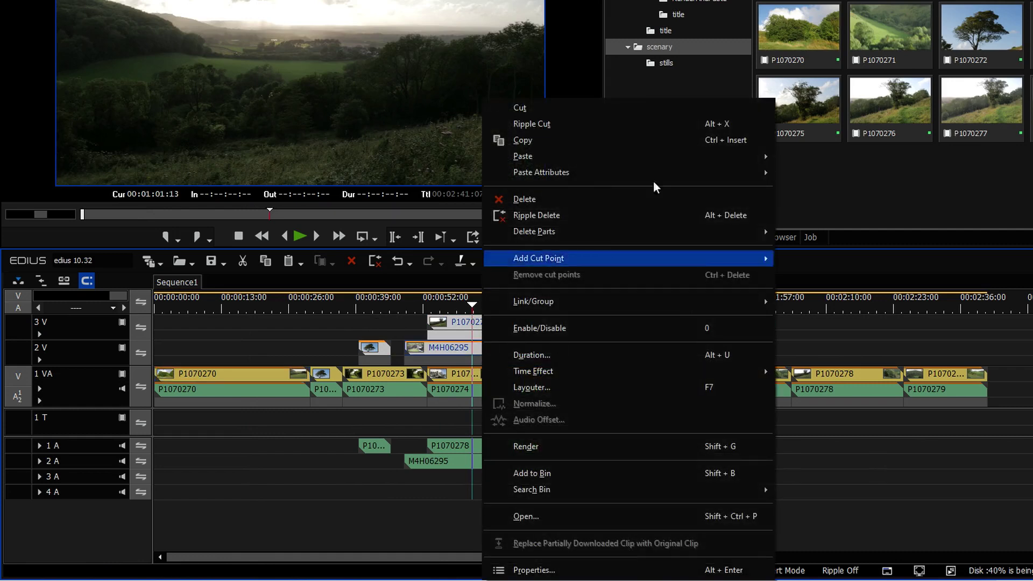
pyautogui.moveTo(632, 173)
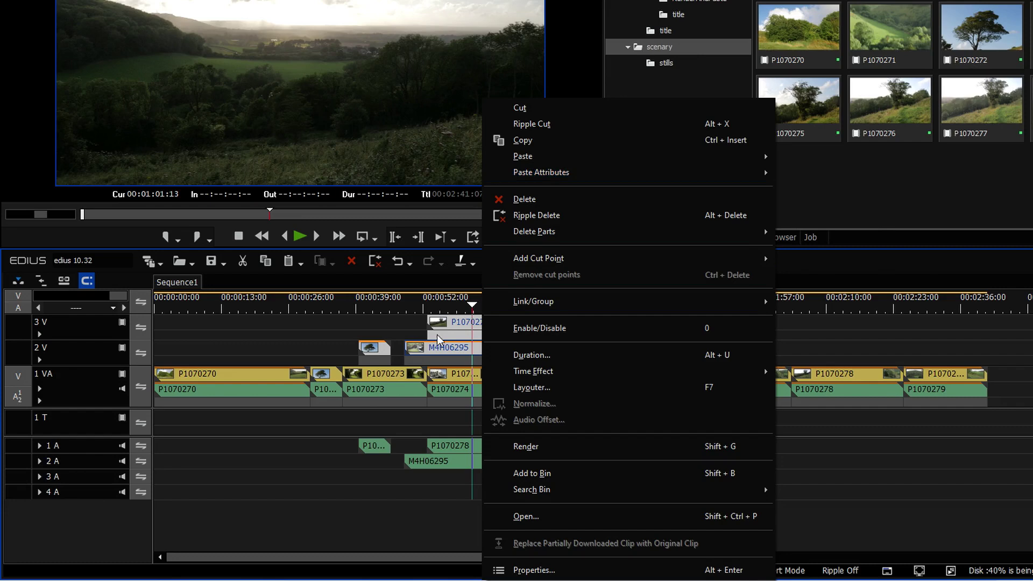
pyautogui.click(401, 327)
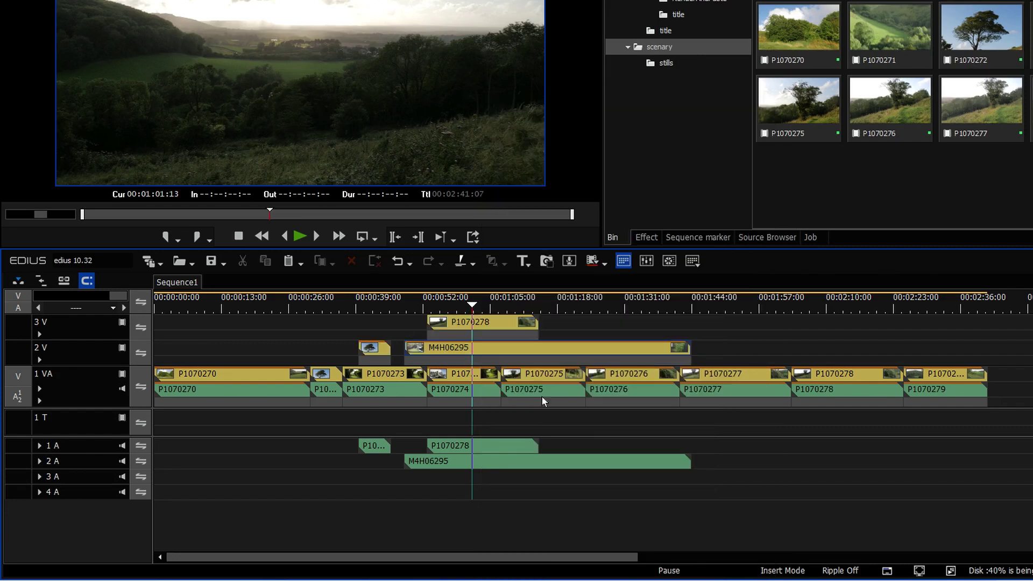
pyautogui.moveTo(466, 412); pyautogui.dragTo(620, 348)
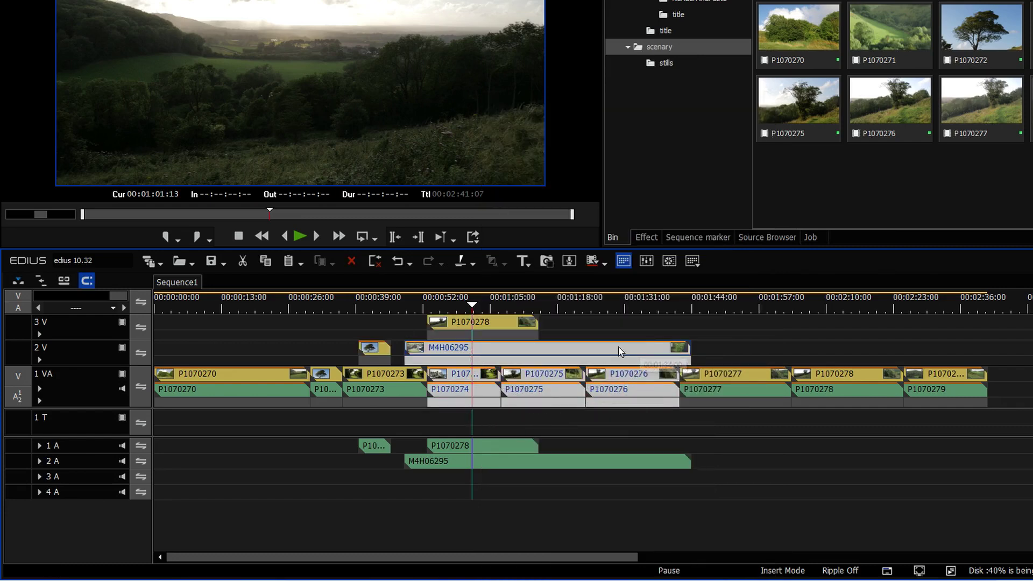
pyautogui.rightClick(620, 349)
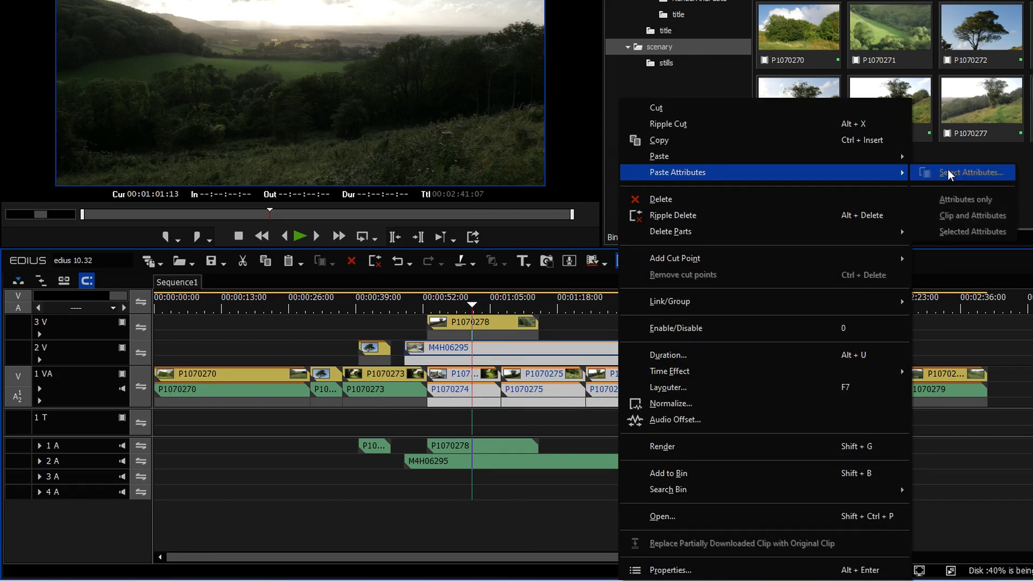
pyautogui.click(315, 347)
pyautogui.click(420, 348)
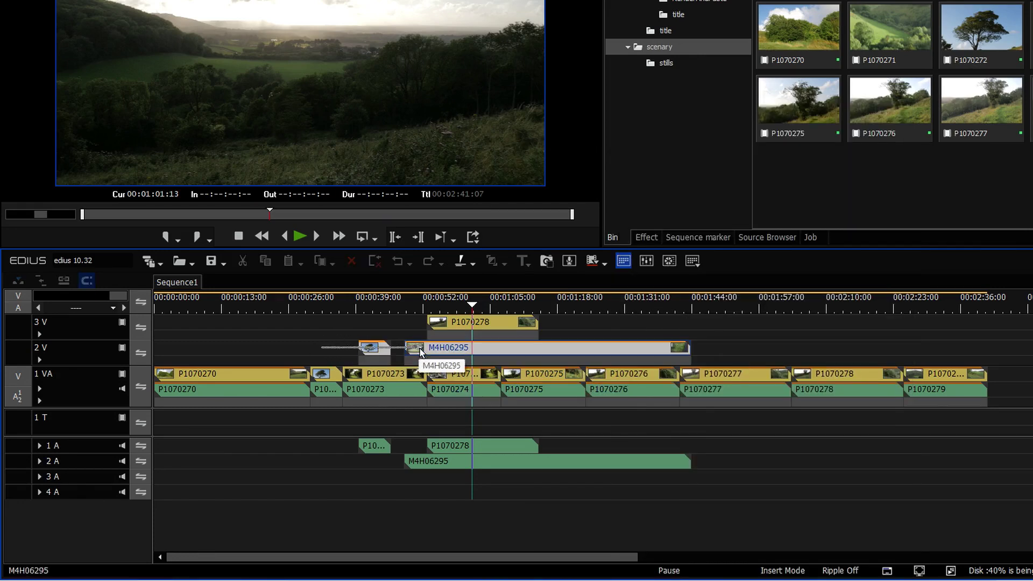
pyautogui.rightClick(489, 345)
pyautogui.moveTo(592, 172)
pyautogui.click(331, 405)
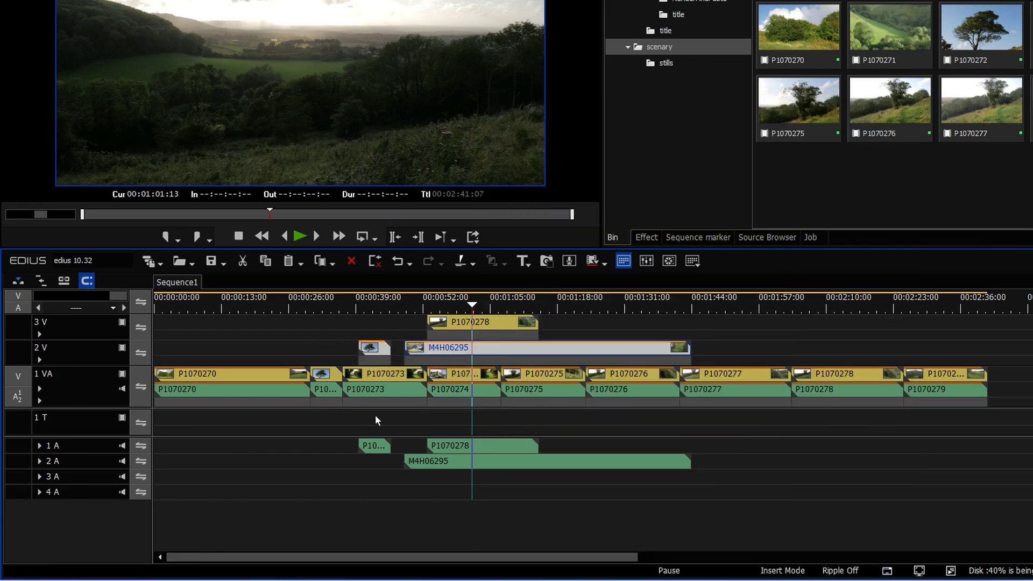
pyautogui.moveTo(577, 422); pyautogui.dragTo(392, 375)
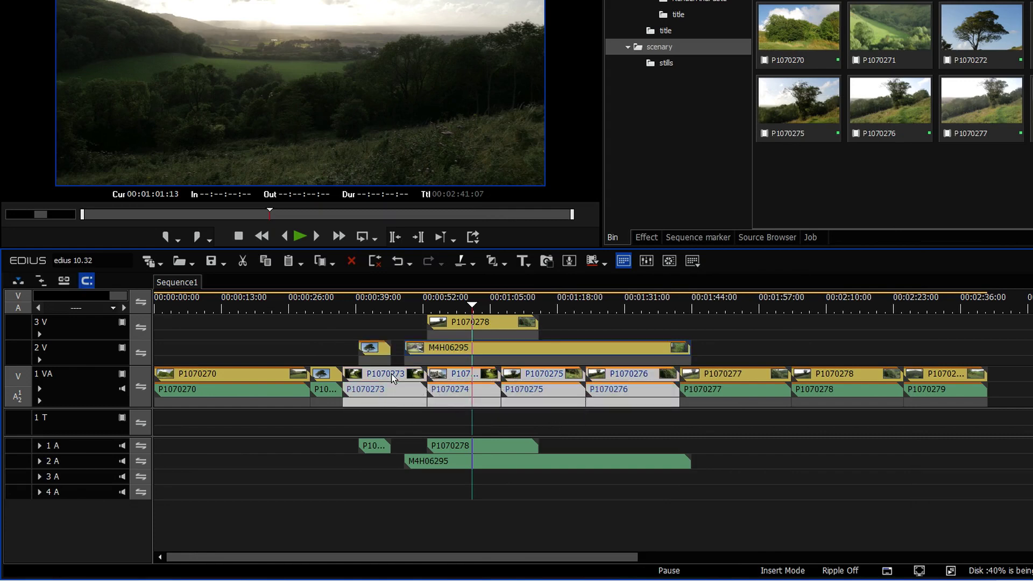
pyautogui.rightClick(391, 375)
pyautogui.moveTo(672, 157)
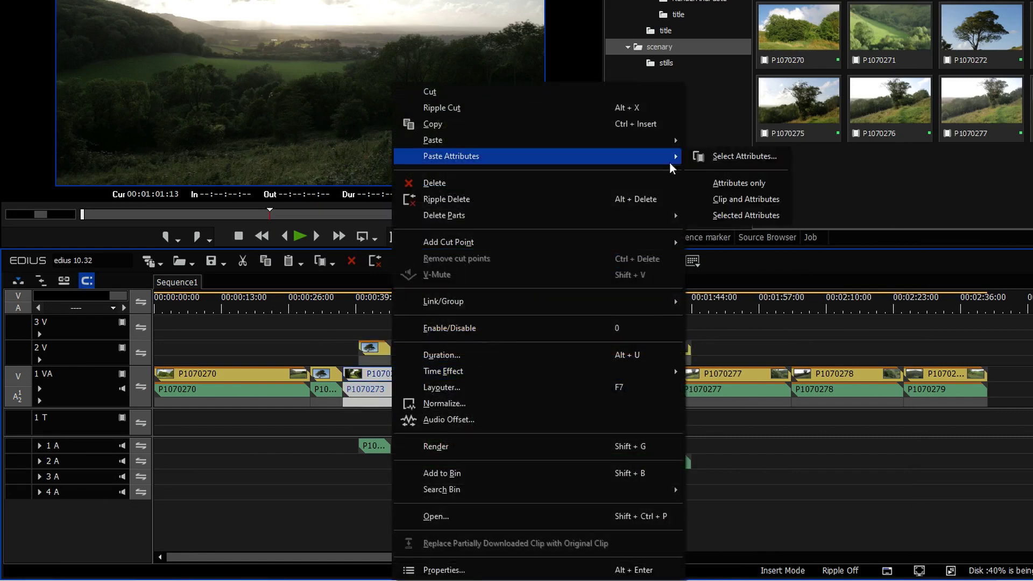
pyautogui.click(250, 311)
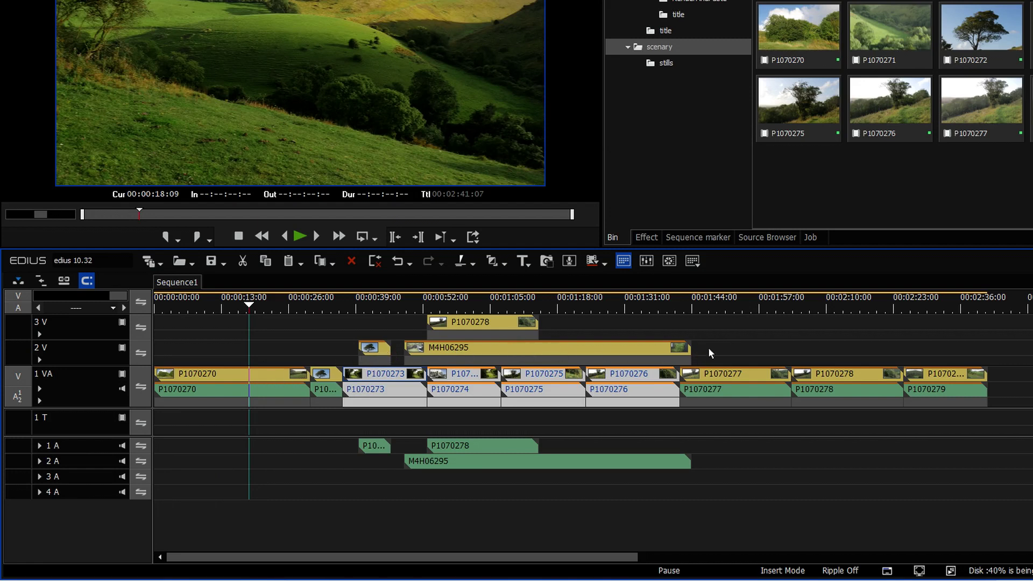
# Step: Set clip P1070270's clip colour to Red in its Properties
pyautogui.click(221, 372)
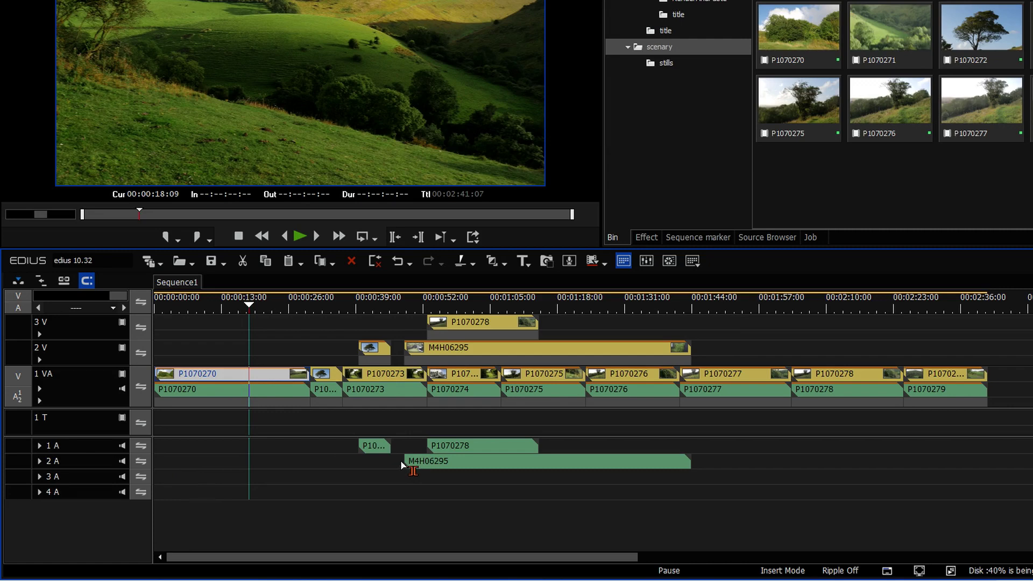
pyautogui.rightClick(261, 376)
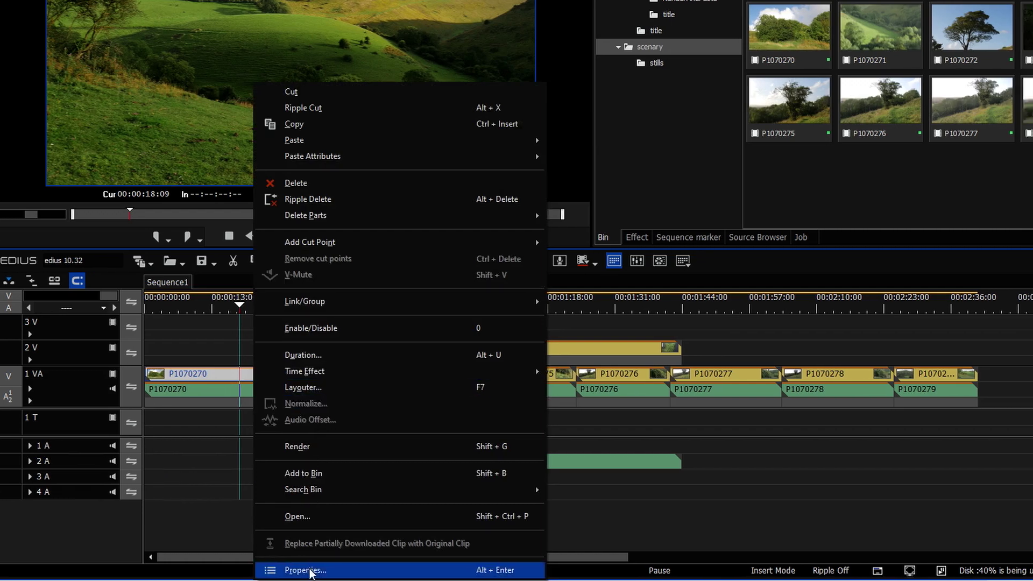
pyautogui.click(299, 565)
pyautogui.click(786, 114)
pyautogui.click(877, 349)
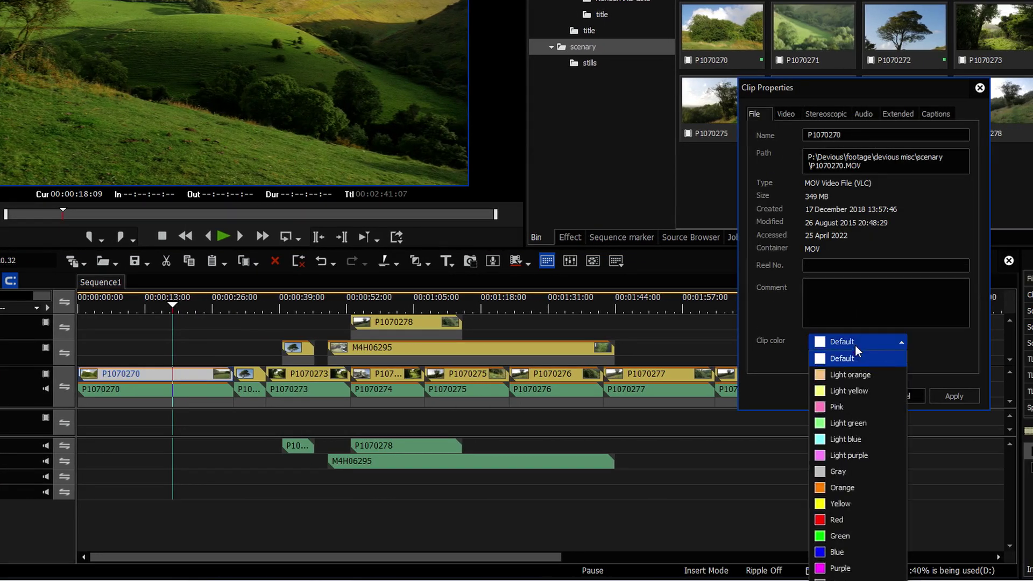
pyautogui.click(872, 423)
pyautogui.click(876, 396)
pyautogui.click(227, 350)
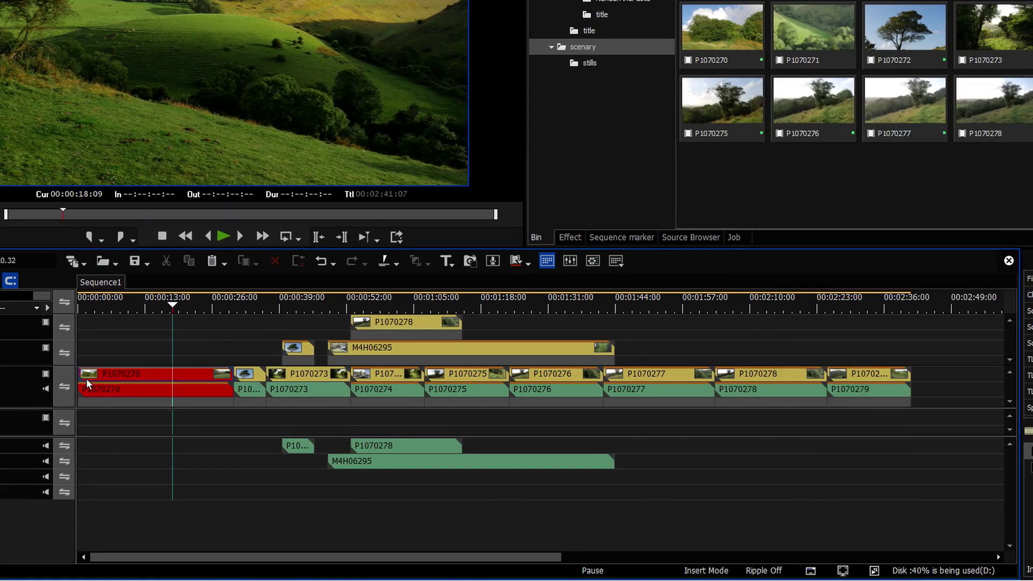
# Step: Paste only the Color attribute from P1070270 onto M4H06295 and the short clip before it
pyautogui.click(194, 382)
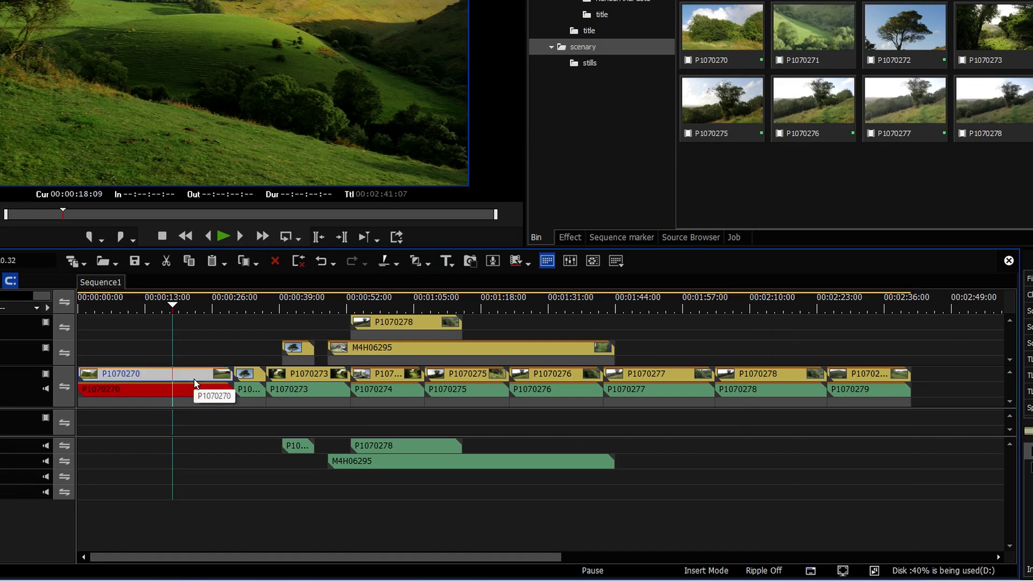
pyautogui.click(294, 304)
pyautogui.rightClick(440, 348)
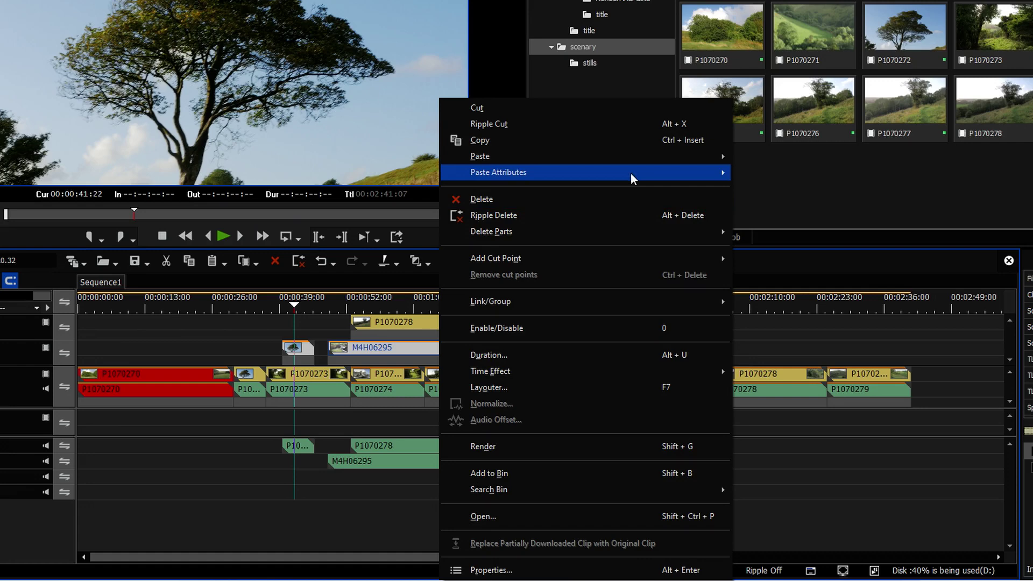
pyautogui.moveTo(719, 177)
pyautogui.click(801, 173)
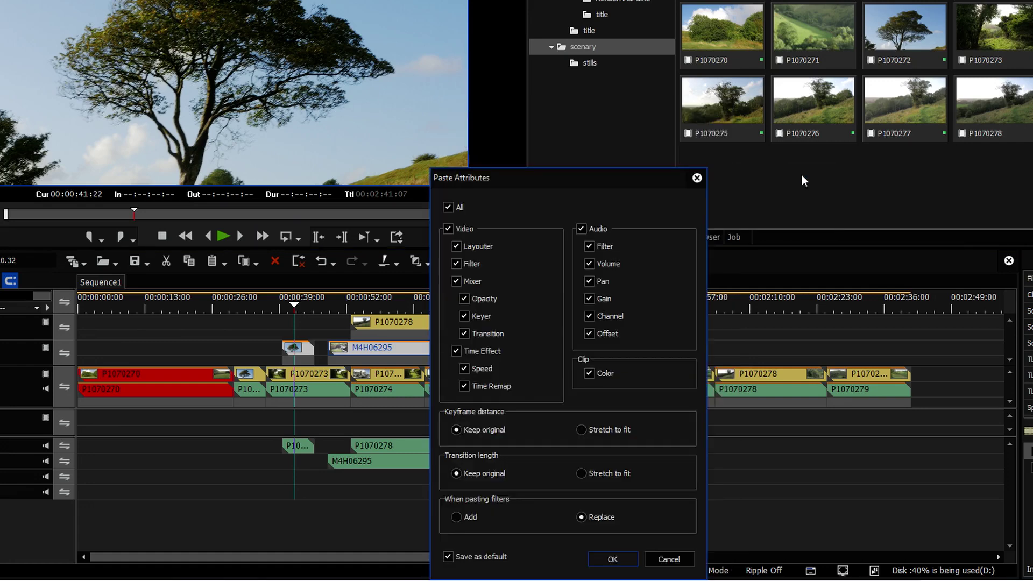
pyautogui.click(448, 208)
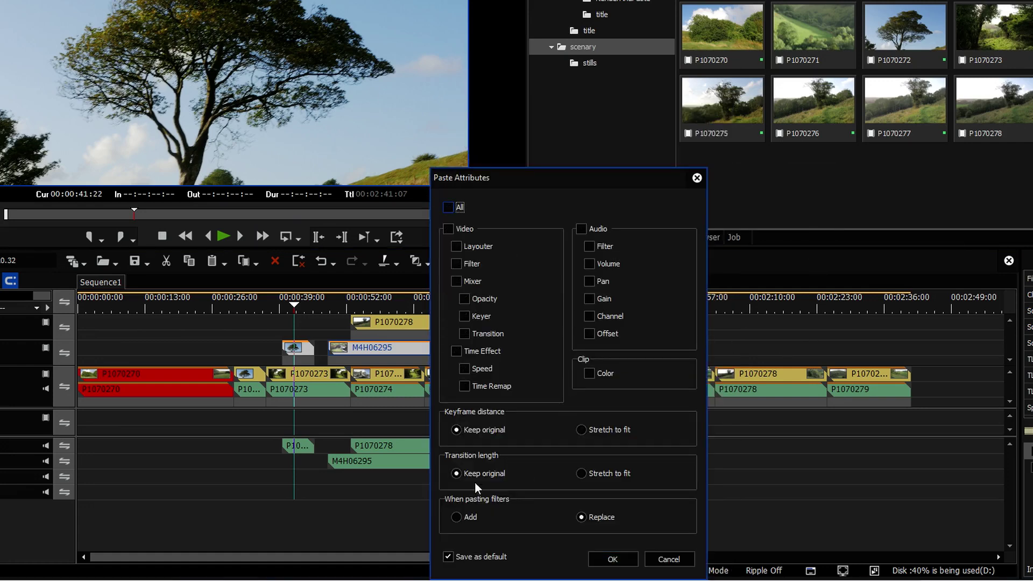
pyautogui.click(591, 373)
pyautogui.click(613, 559)
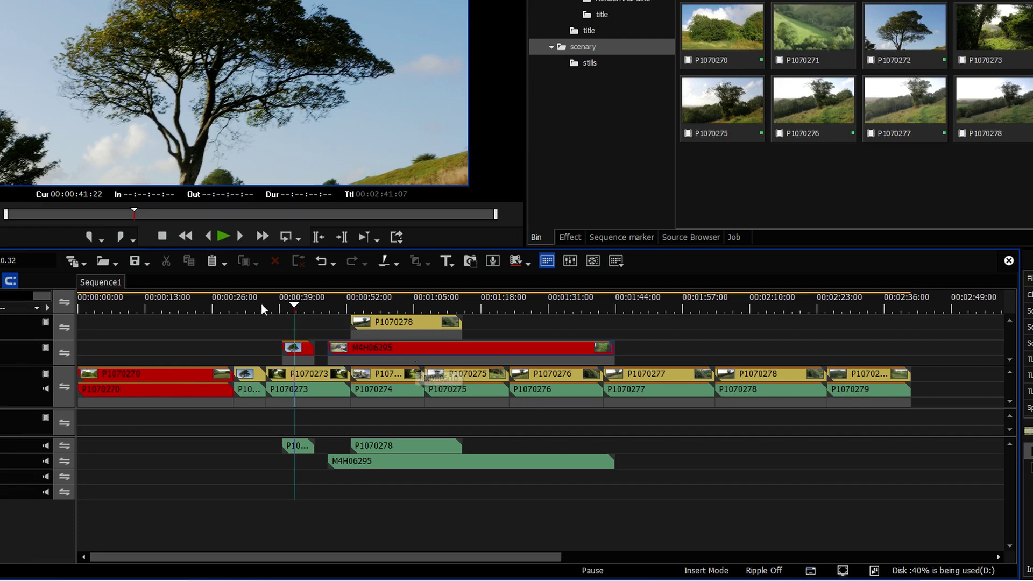
pyautogui.moveTo(260, 304)
pyautogui.mouseDown()
pyautogui.moveTo(233, 307)
pyautogui.moveTo(254, 308)
pyautogui.mouseUp()
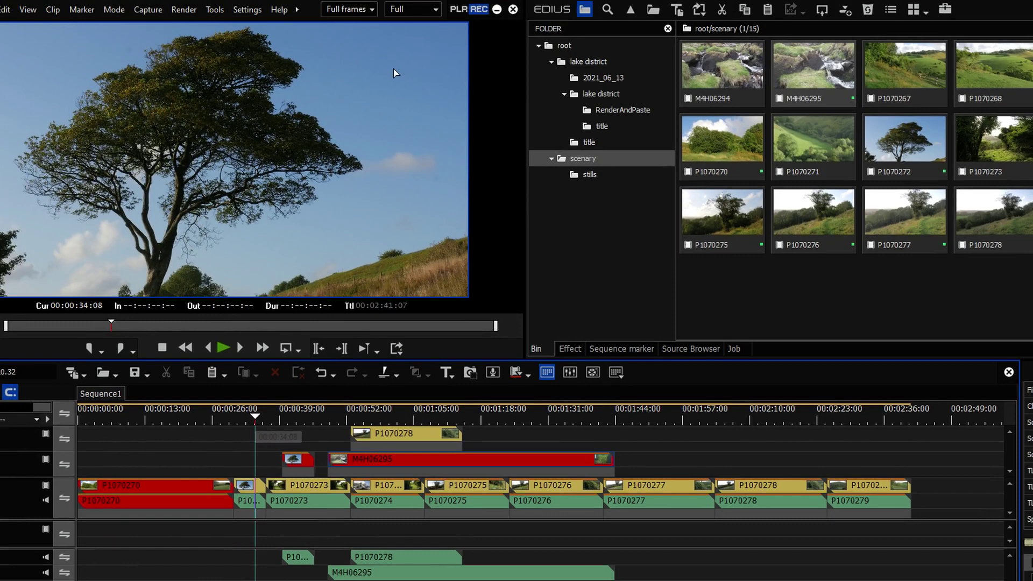
pyautogui.click(260, 14)
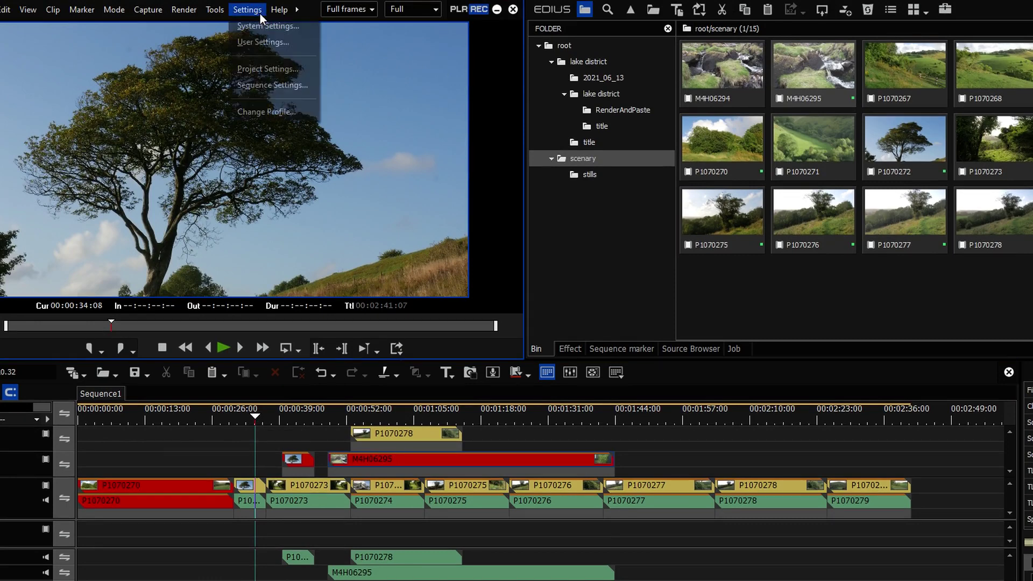
pyautogui.click(282, 73)
pyautogui.click(359, 268)
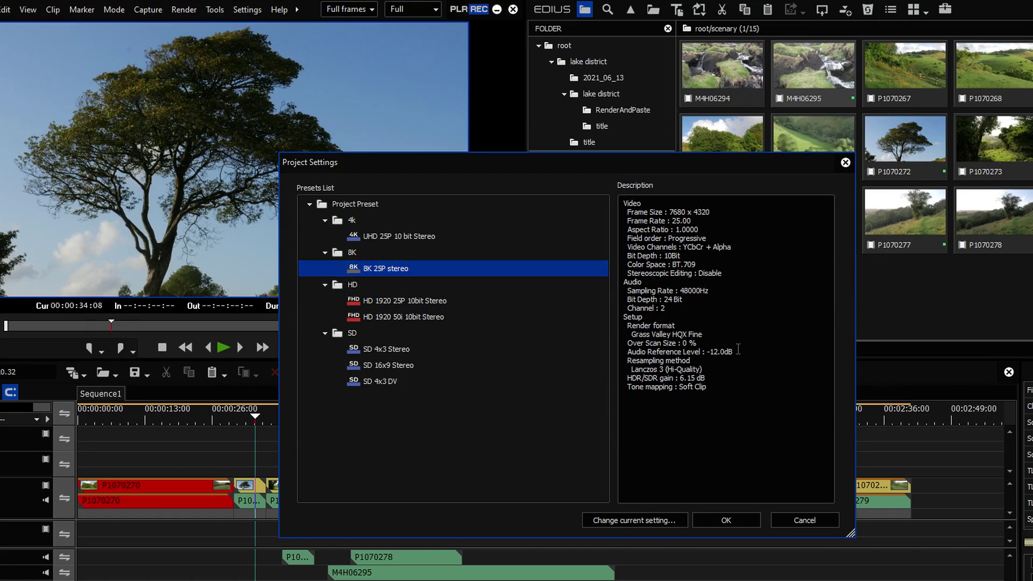
pyautogui.click(810, 519)
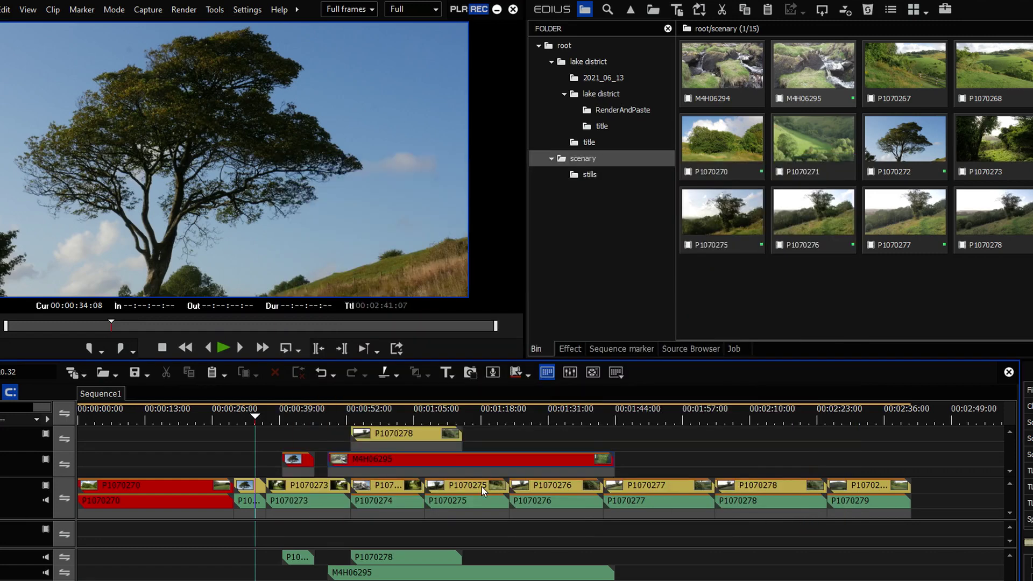
pyautogui.moveTo(148, 419); pyautogui.dragTo(169, 419)
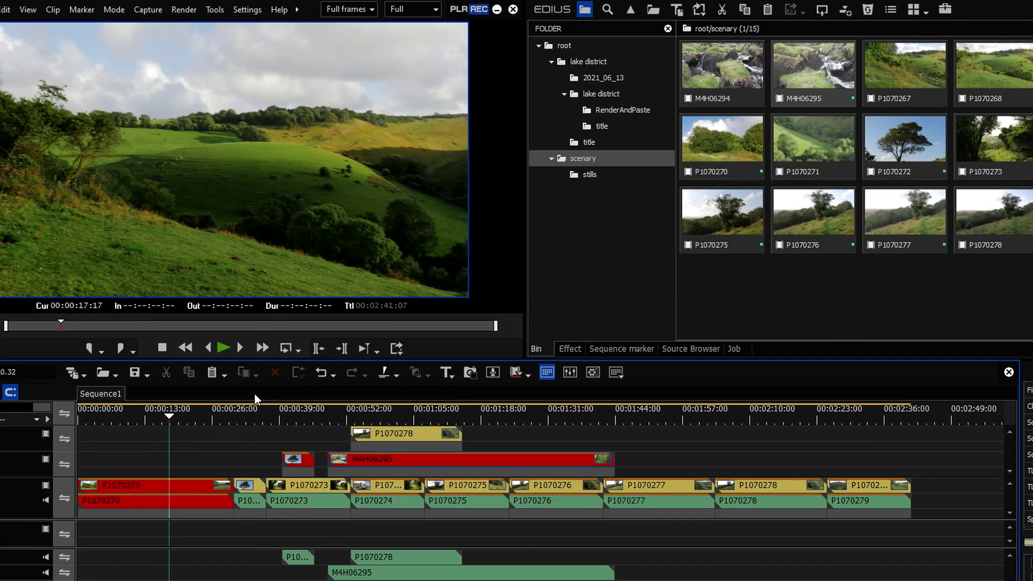
pyautogui.moveTo(173, 424); pyautogui.dragTo(161, 424)
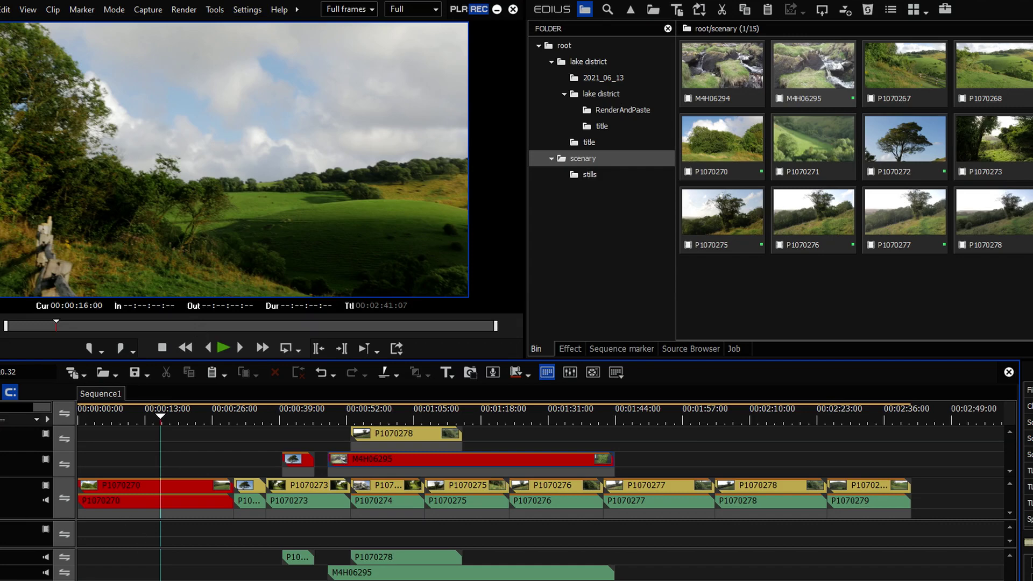
pyautogui.press('F11')
pyautogui.click(729, 561)
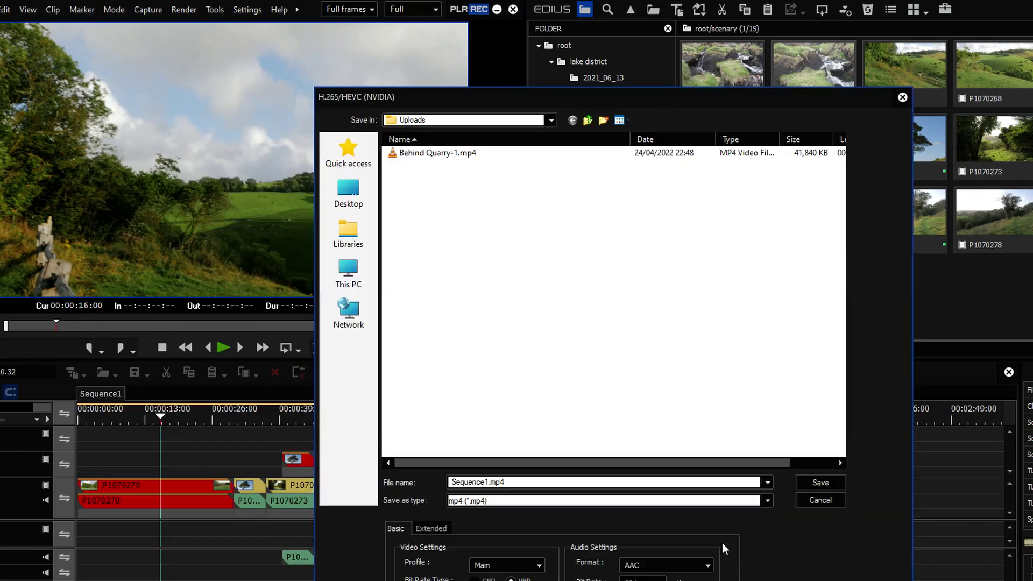
pyautogui.click(830, 500)
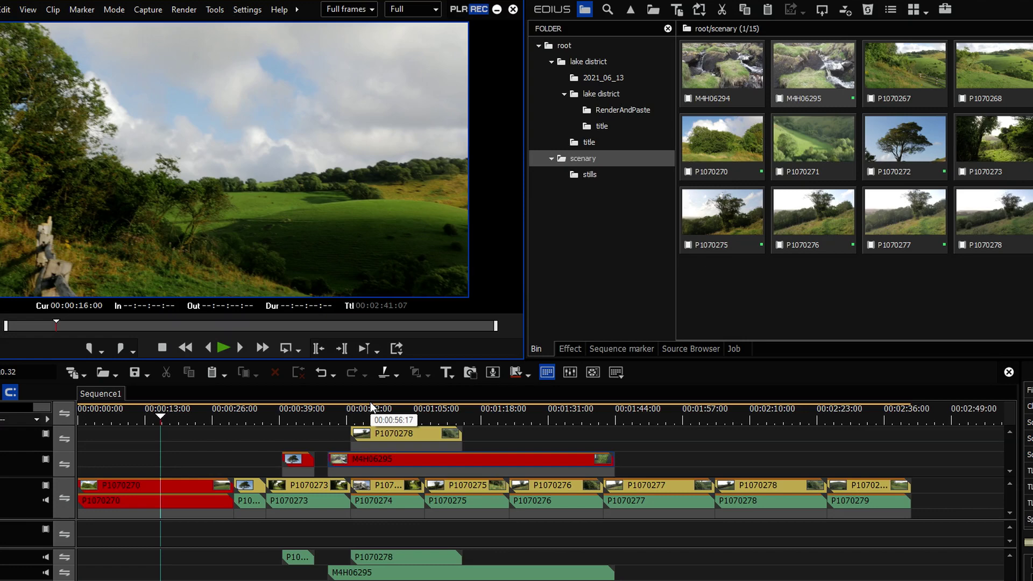
pyautogui.click(201, 417)
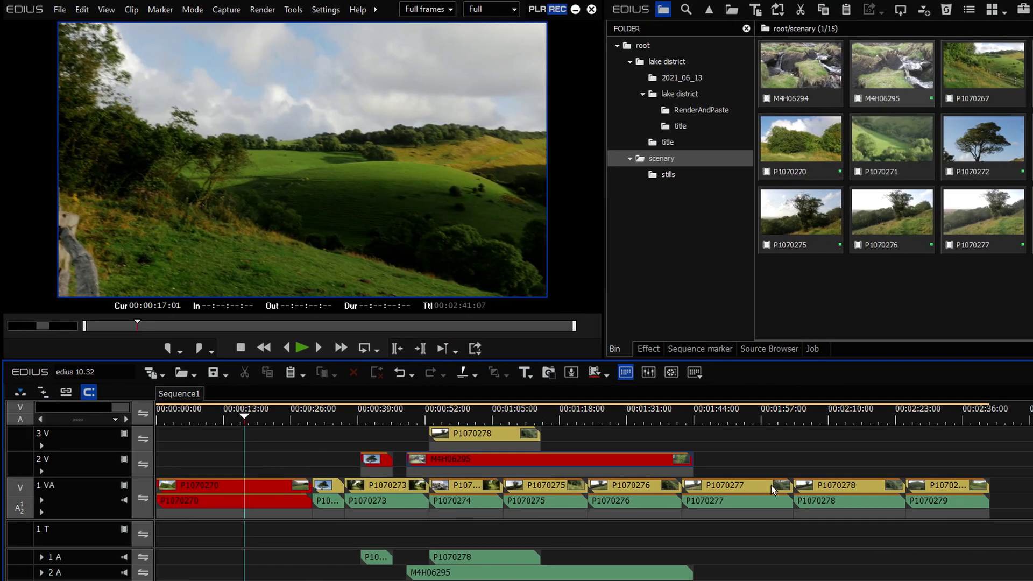
# Step: Move the playhead to 00:00:12:06, select clip P1070270, and close the user settings
pyautogui.moveTo(237, 420); pyautogui.dragTo(220, 420)
pyautogui.click(225, 486)
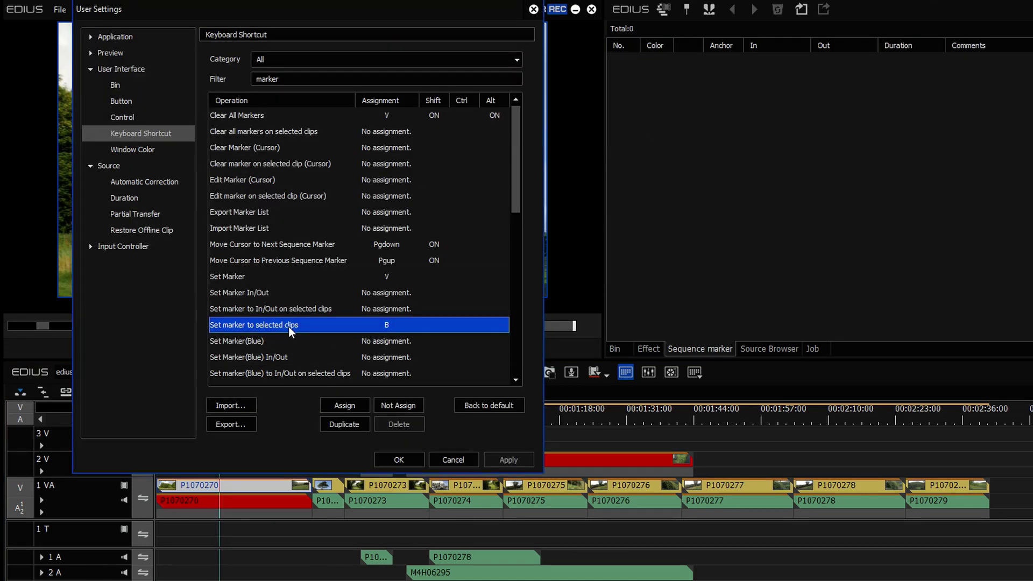
pyautogui.click(405, 459)
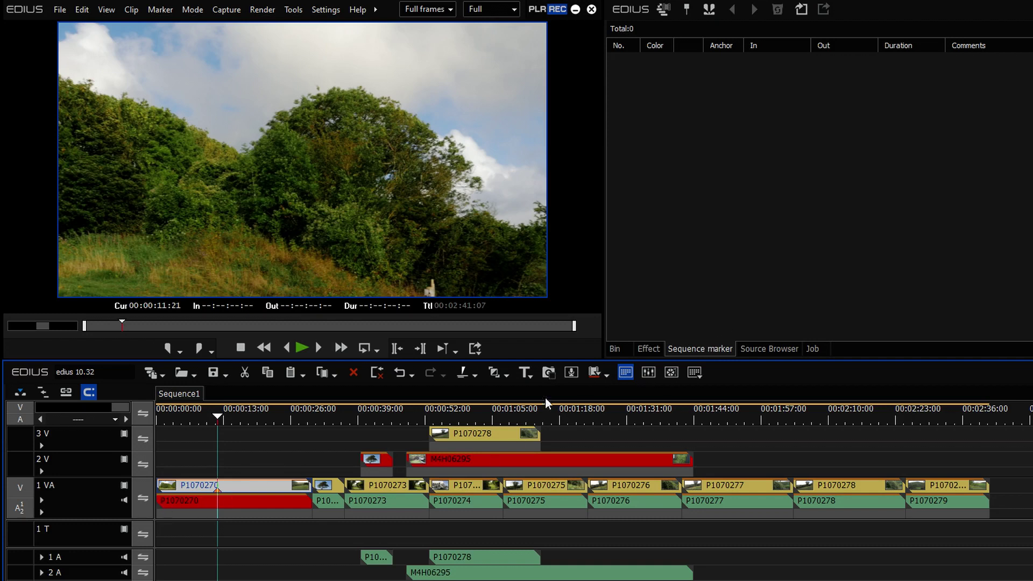
# Step: Switch the marker list to show clip markers
pyautogui.click(664, 10)
pyautogui.click(662, 9)
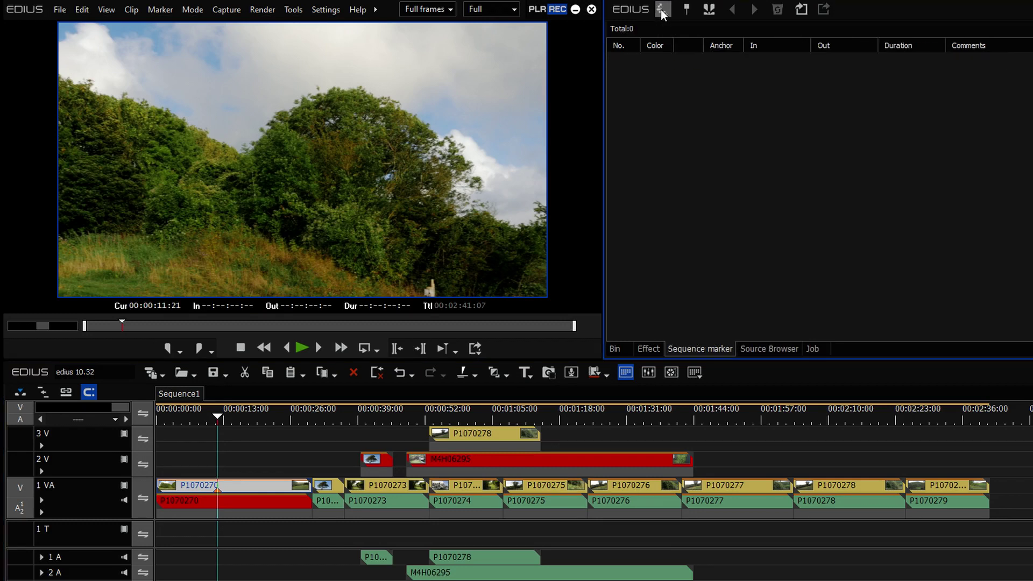
pyautogui.doubleClick(662, 9)
pyautogui.click(663, 9)
pyautogui.click(663, 9)
pyautogui.click(663, 10)
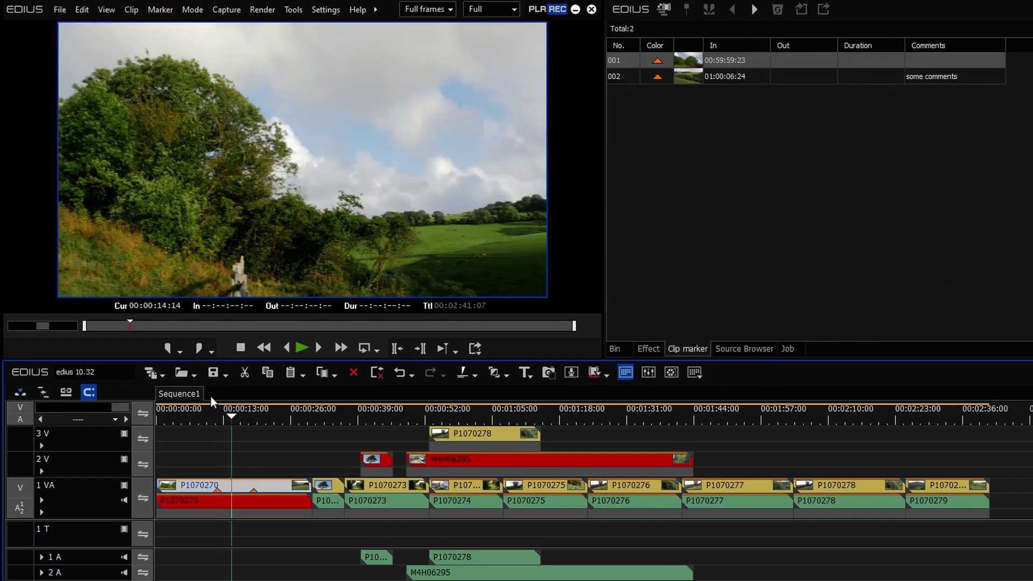
# Step: Turn off sequence marker display in Sequence1's settings and jump to the next marker
pyautogui.rightClick(176, 394)
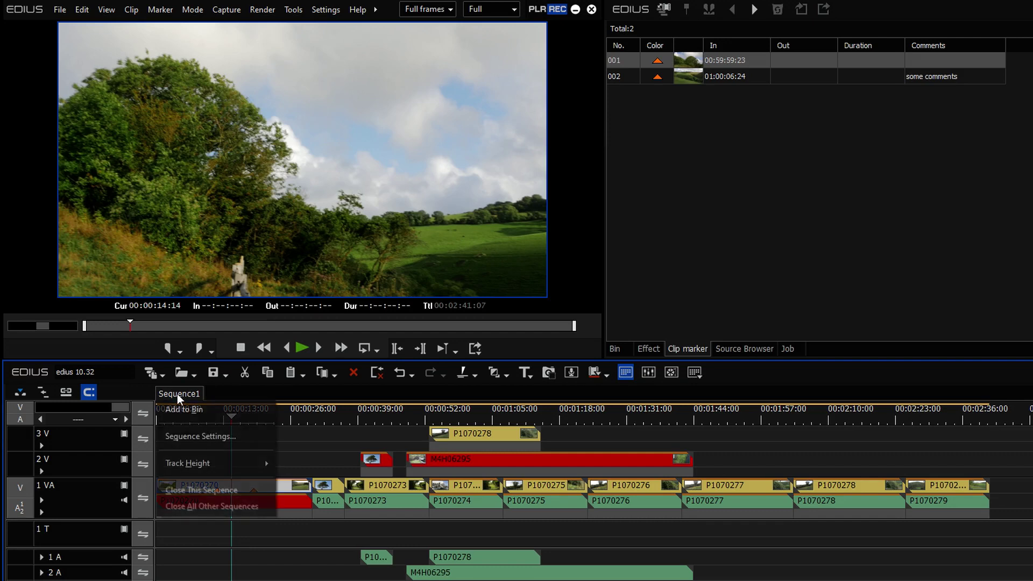
pyautogui.click(199, 432)
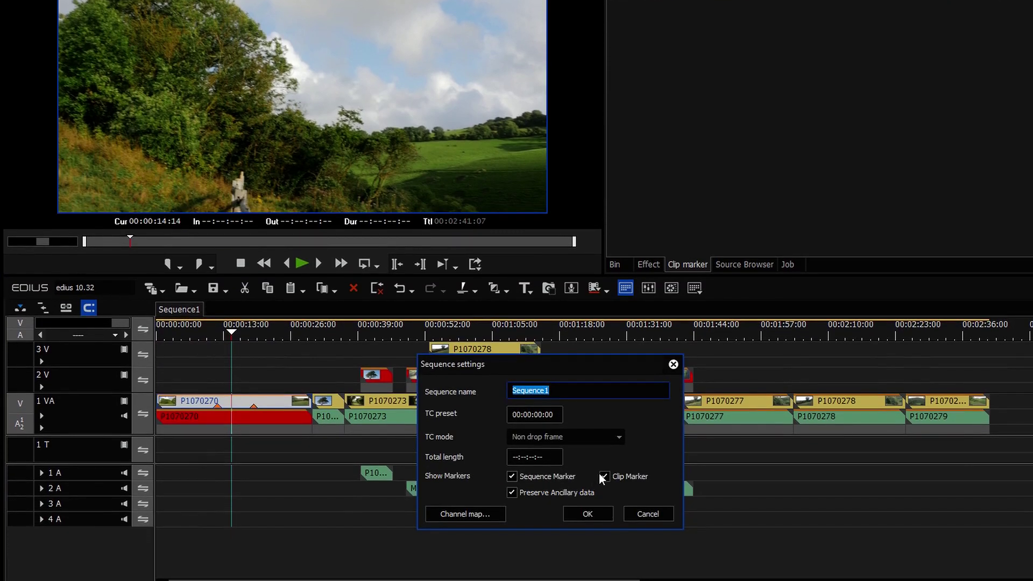
pyautogui.click(512, 476)
pyautogui.click(591, 514)
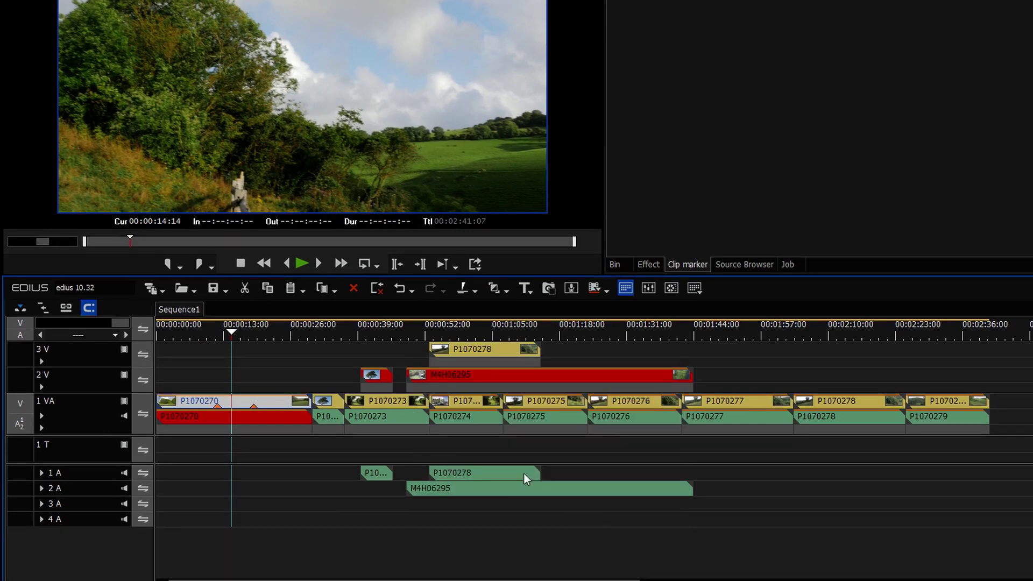
pyautogui.moveTo(215, 335); pyautogui.dragTo(221, 335)
pyautogui.hotkey('shift', 'pagedown')
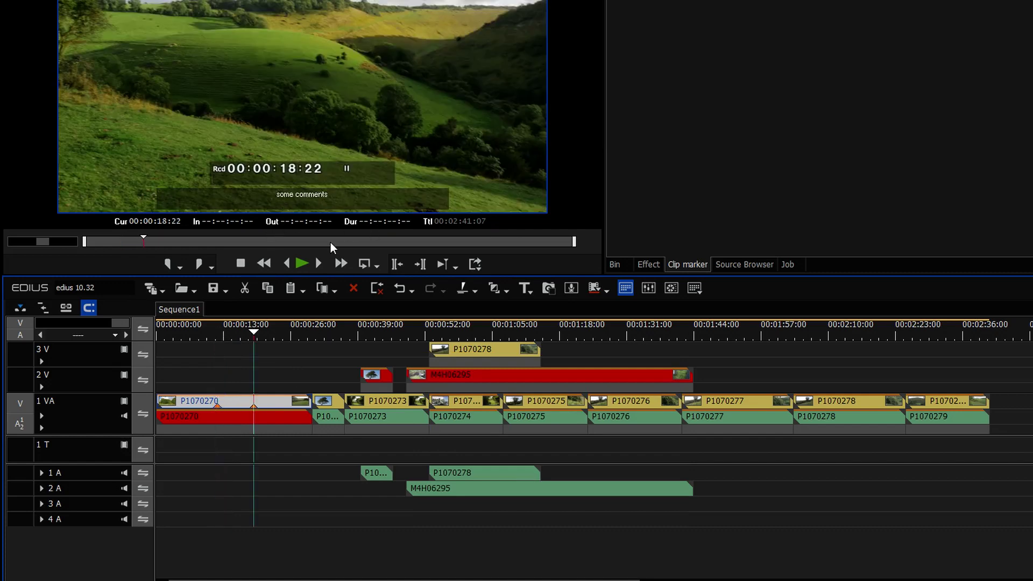
# Step: Turn off clip marker display in Sequence1's settings, then create a new empty sequence
pyautogui.rightClick(178, 316)
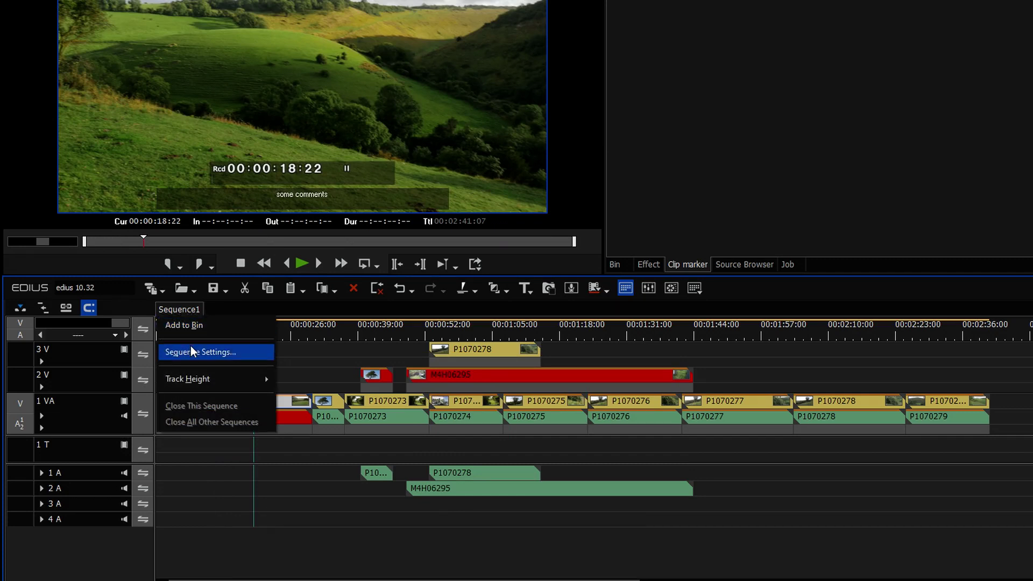
pyautogui.click(205, 350)
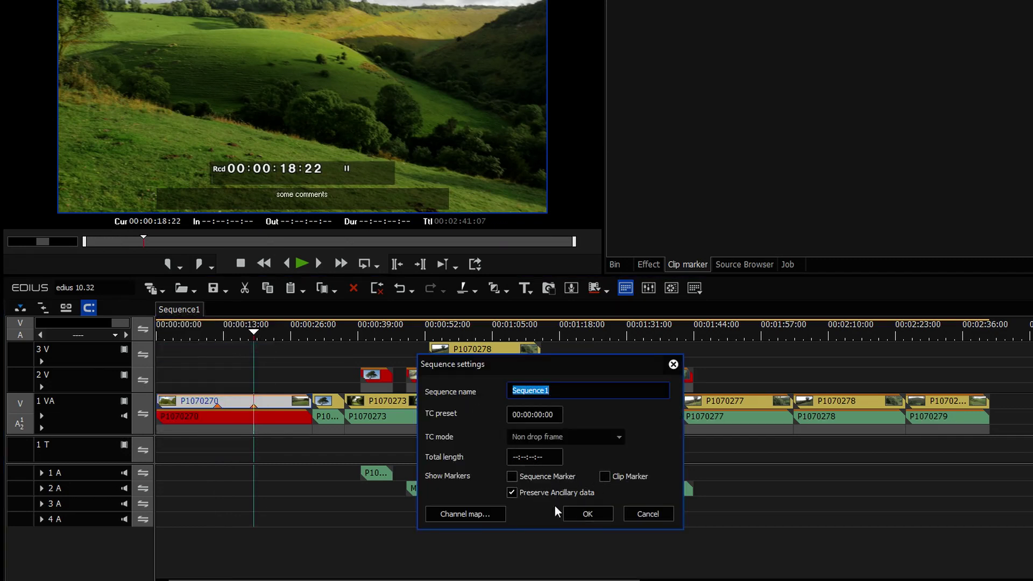
pyautogui.click(595, 514)
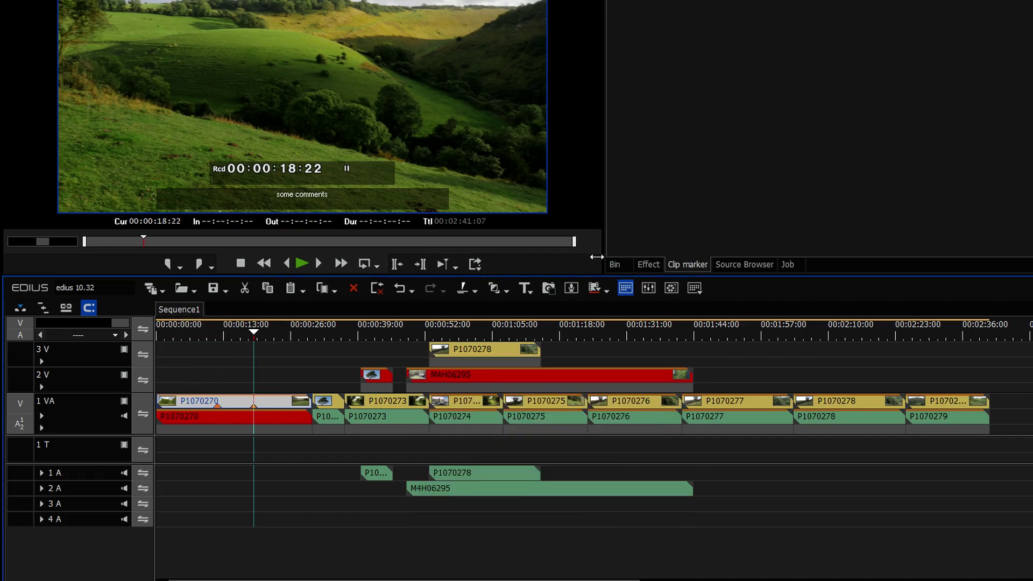
pyautogui.click(615, 266)
pyautogui.hotkey('ctrl', 'shift', 'n')
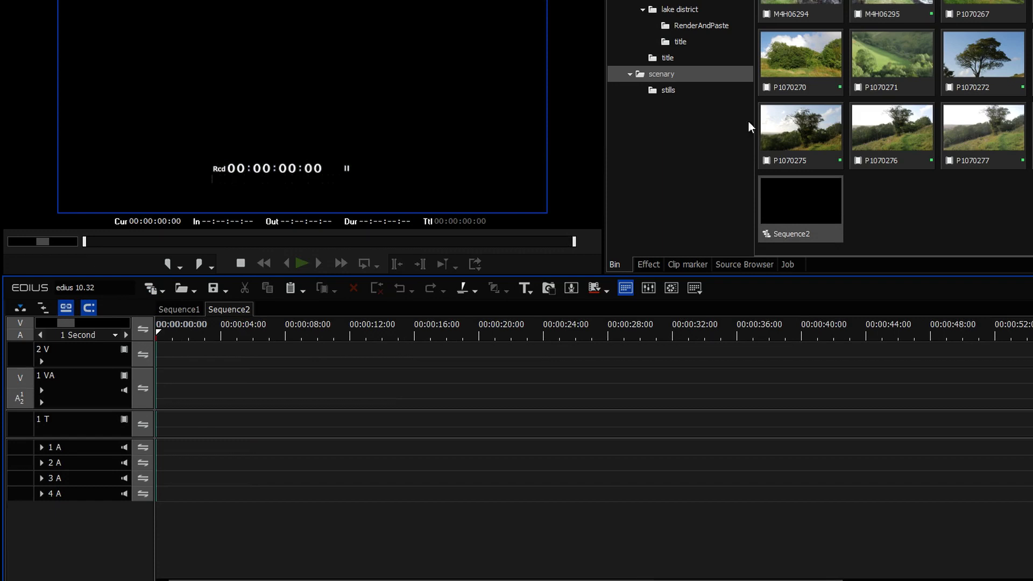
# Step: Drop Sequence1 from the bin onto track 1 VA of Sequence2 as a nested clip
pyautogui.click(748, 1)
pyautogui.moveTo(790, 3); pyautogui.dragTo(314, 397)
pyautogui.moveTo(328, 334); pyautogui.dragTo(349, 364)
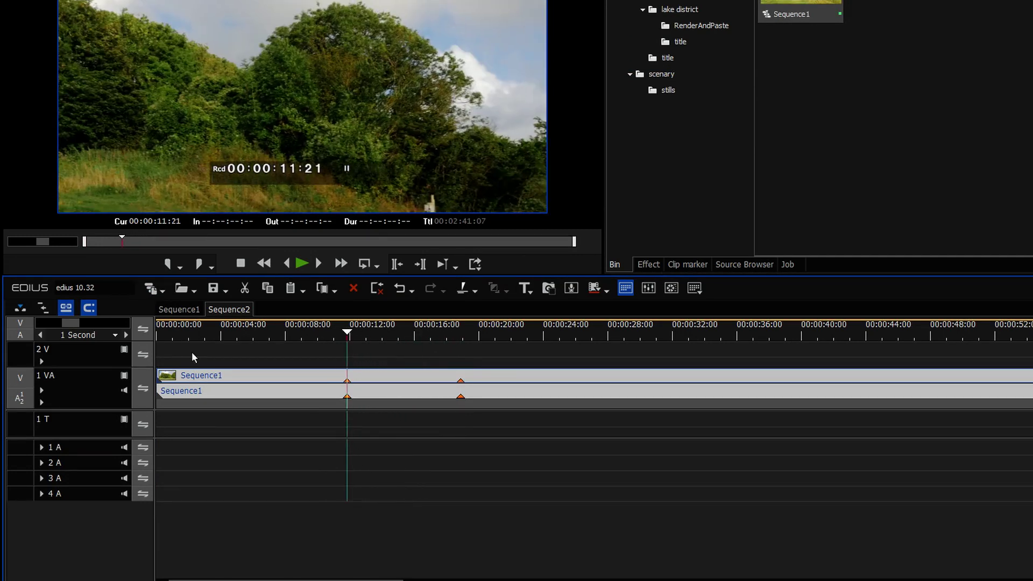
# Step: Scrub the Sequence1 timeline to 00:01:53:22 for comparison
pyautogui.click(180, 310)
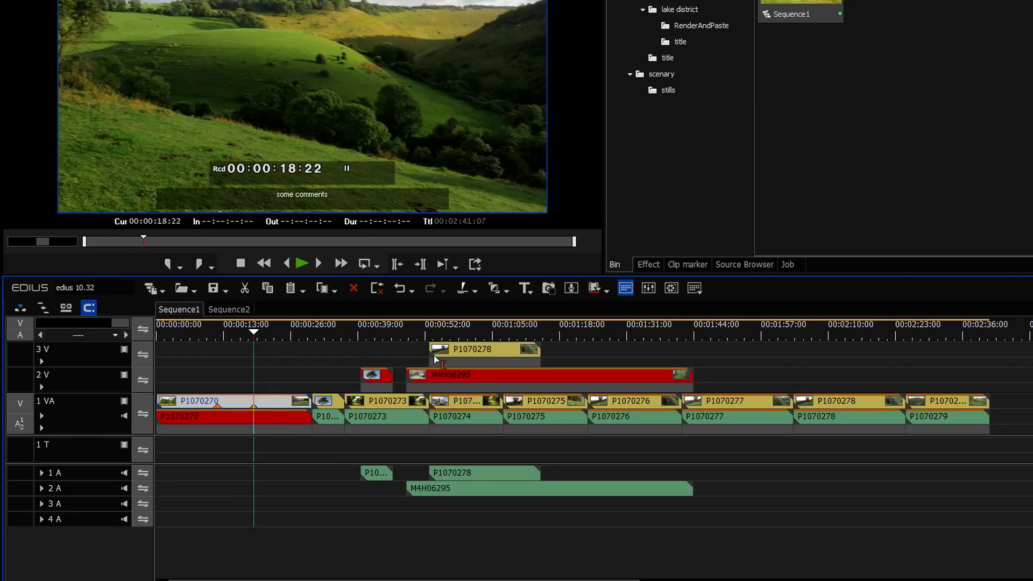
pyautogui.moveTo(511, 331); pyautogui.dragTo(613, 334)
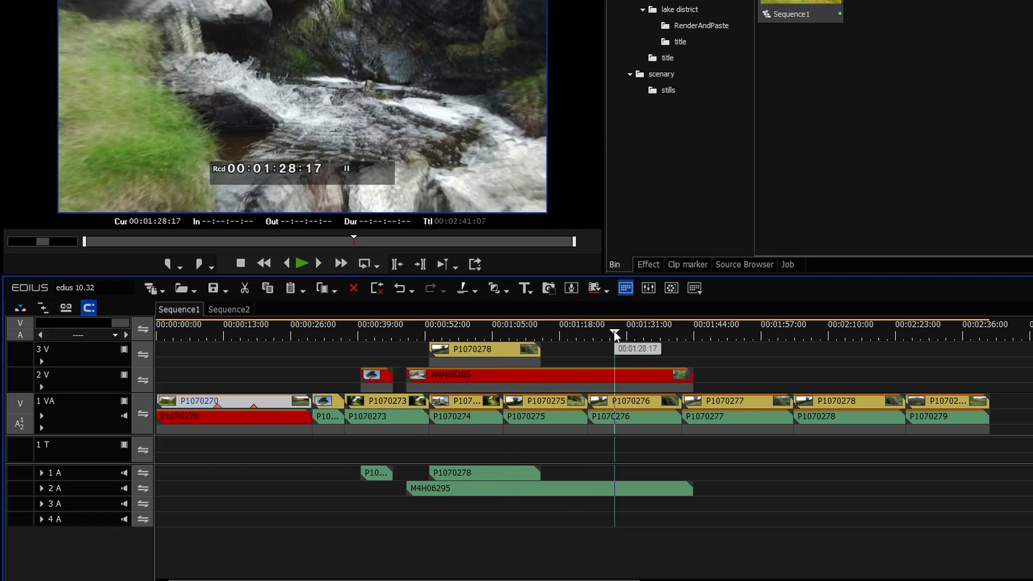
pyautogui.click(730, 335)
pyautogui.click(746, 334)
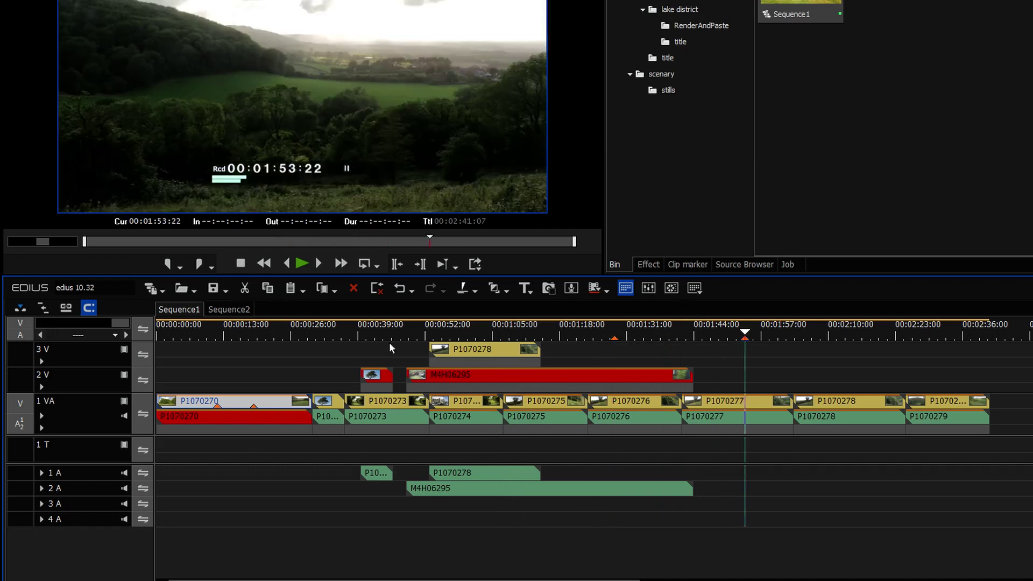
# Step: Back in Sequence2, zoom the timeline out and jump the playhead to the first marker
pyautogui.click(240, 308)
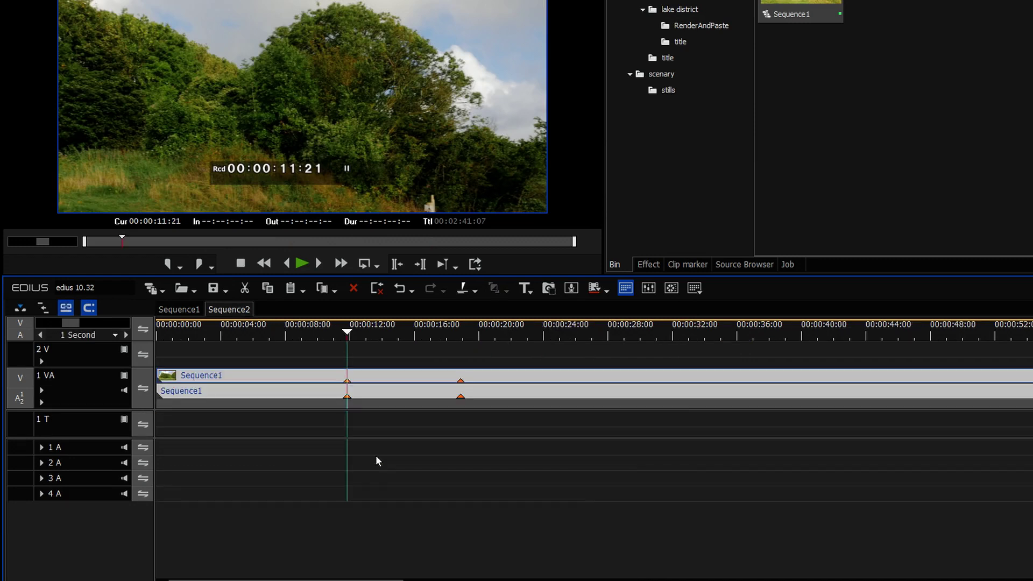
pyautogui.moveTo(65, 325); pyautogui.dragTo(110, 325)
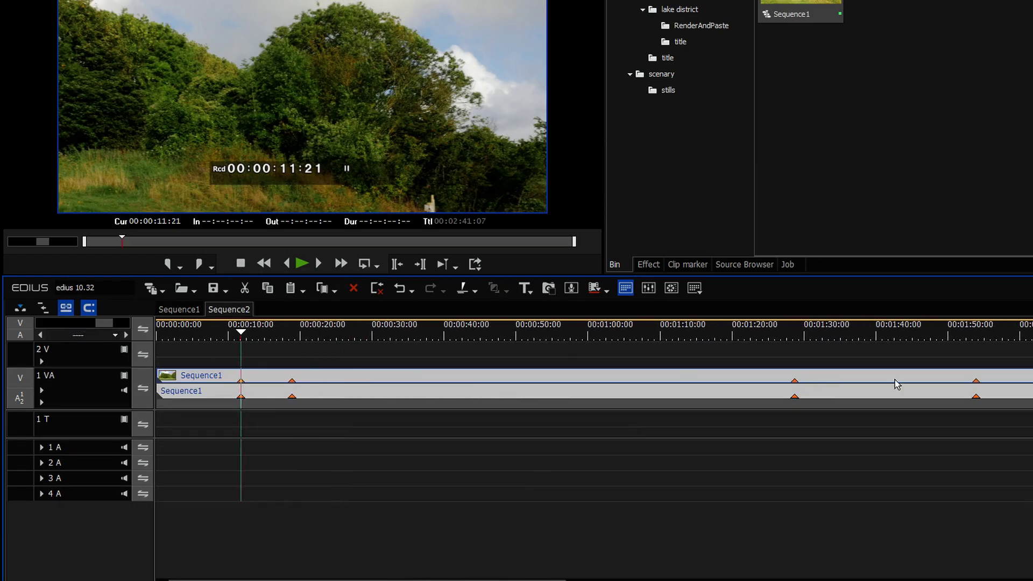
pyautogui.moveTo(263, 338); pyautogui.dragTo(264, 339)
pyautogui.press('pageup')
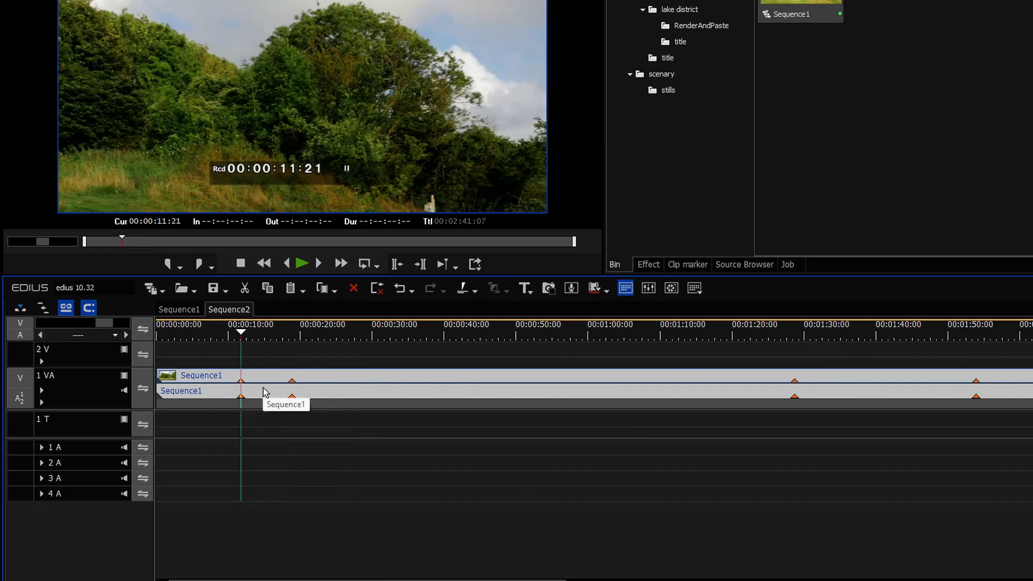
pyautogui.rightClick(231, 313)
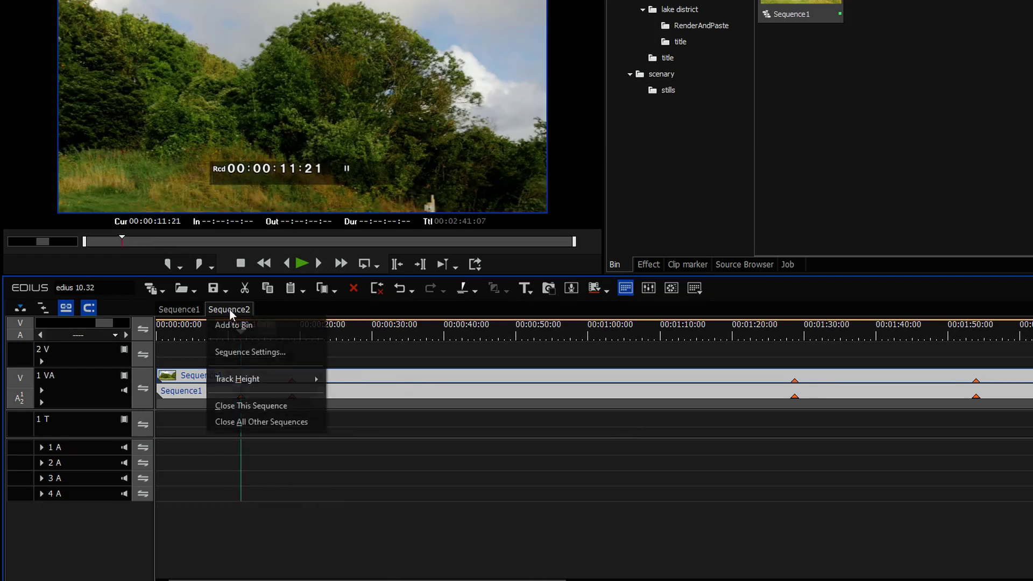
pyautogui.click(243, 351)
pyautogui.click(512, 478)
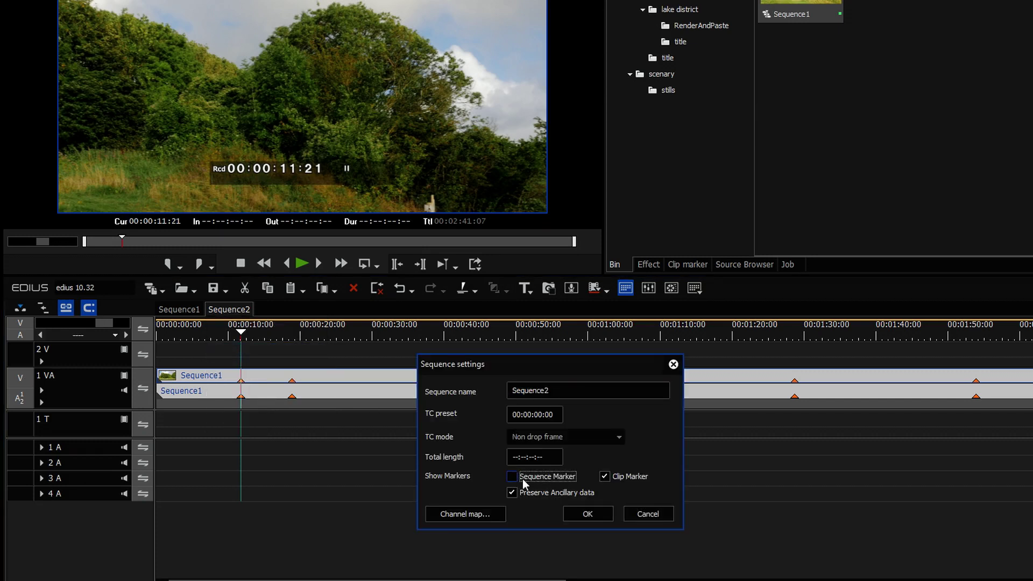
pyautogui.click(604, 477)
pyautogui.click(590, 514)
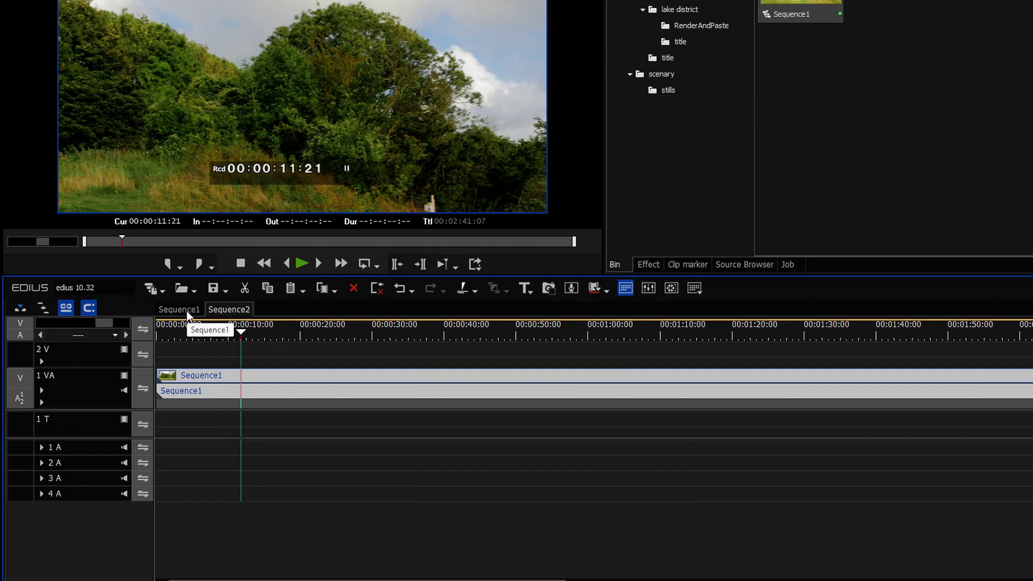
pyautogui.rightClick(230, 310)
pyautogui.click(251, 352)
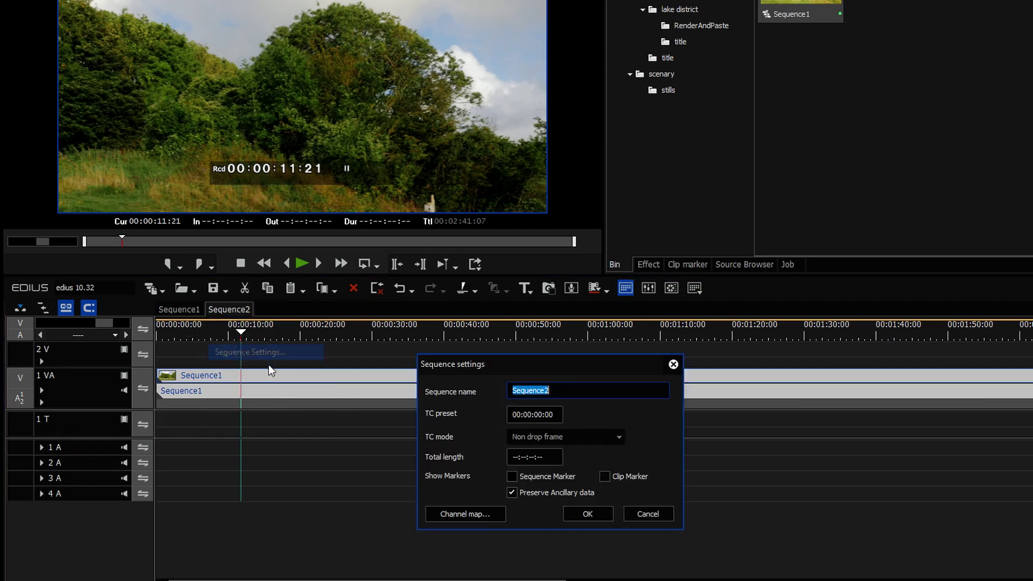
pyautogui.click(513, 477)
pyautogui.click(586, 516)
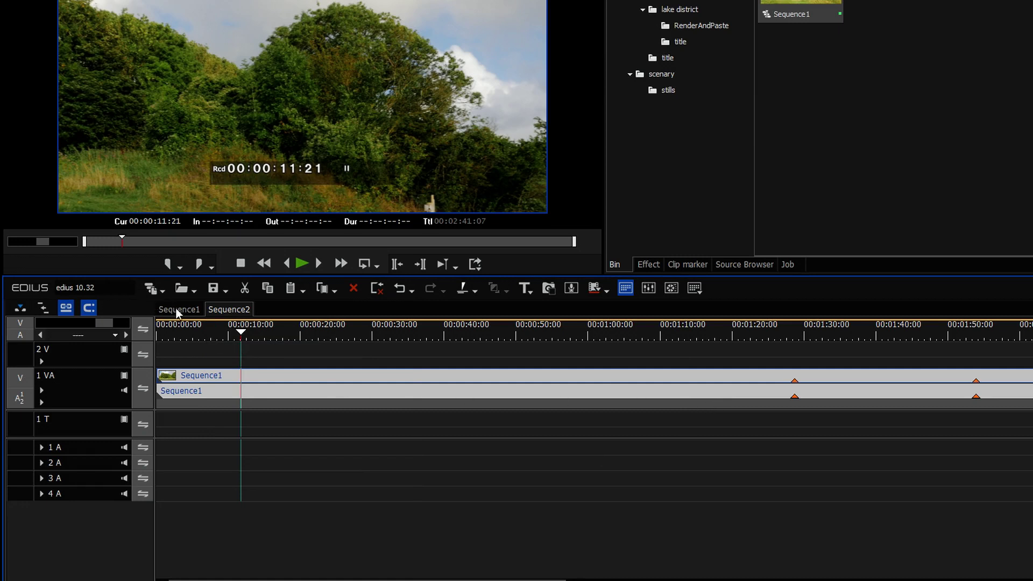
pyautogui.rightClick(231, 308)
pyautogui.click(251, 351)
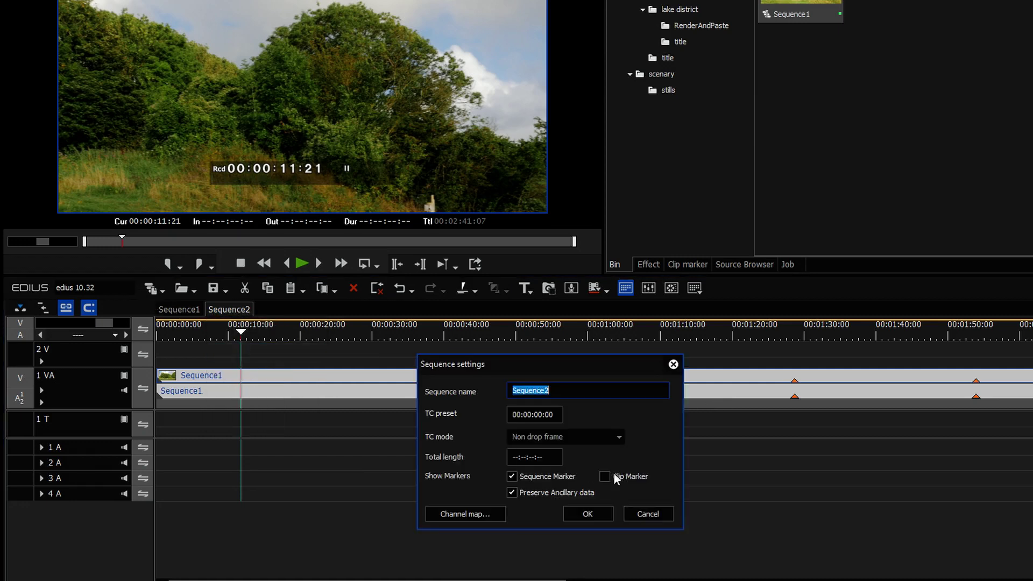
pyautogui.click(617, 478)
pyautogui.click(590, 515)
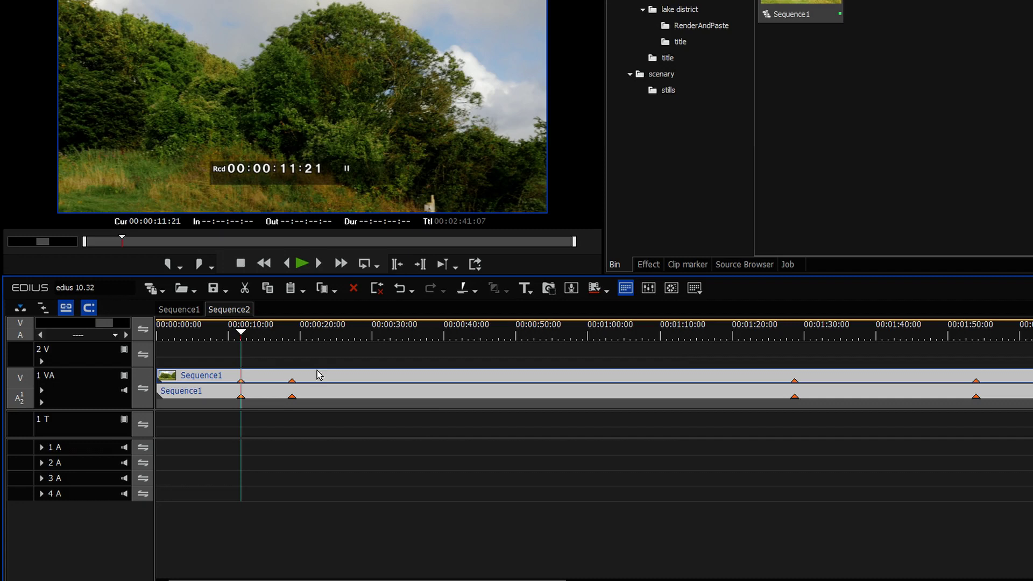
pyautogui.hotkey('alt', 'shift', 's')
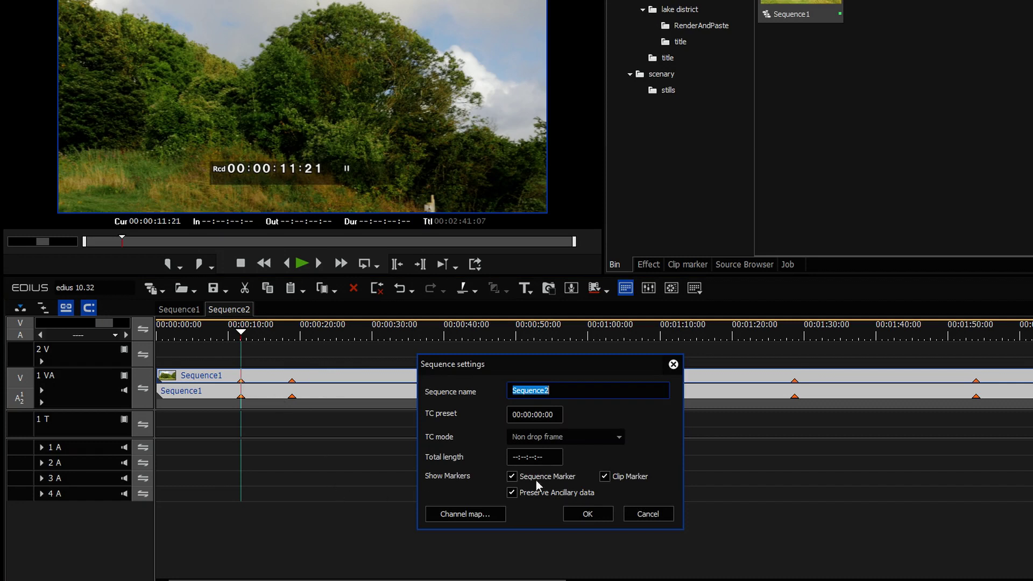
pyautogui.click(587, 515)
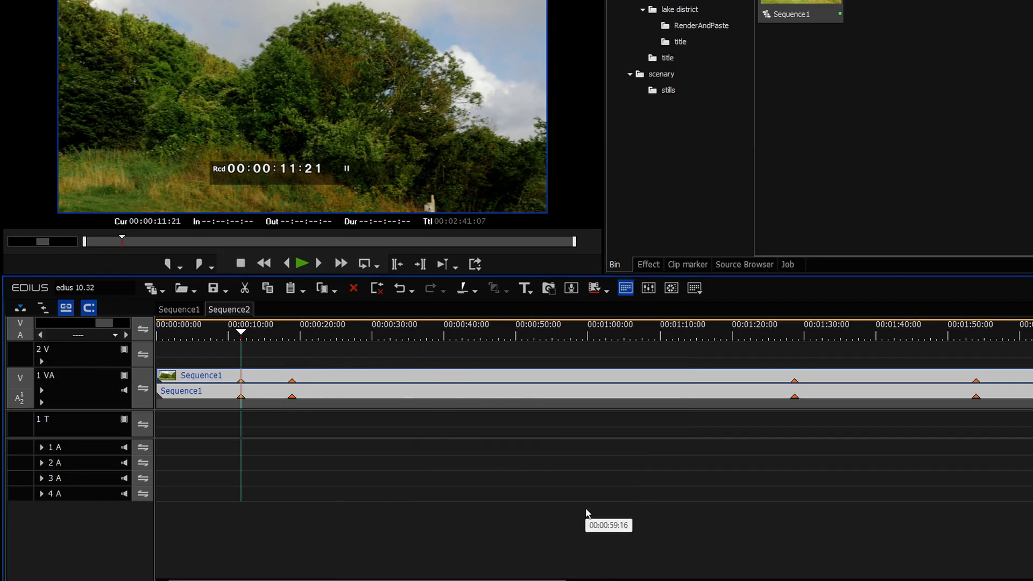